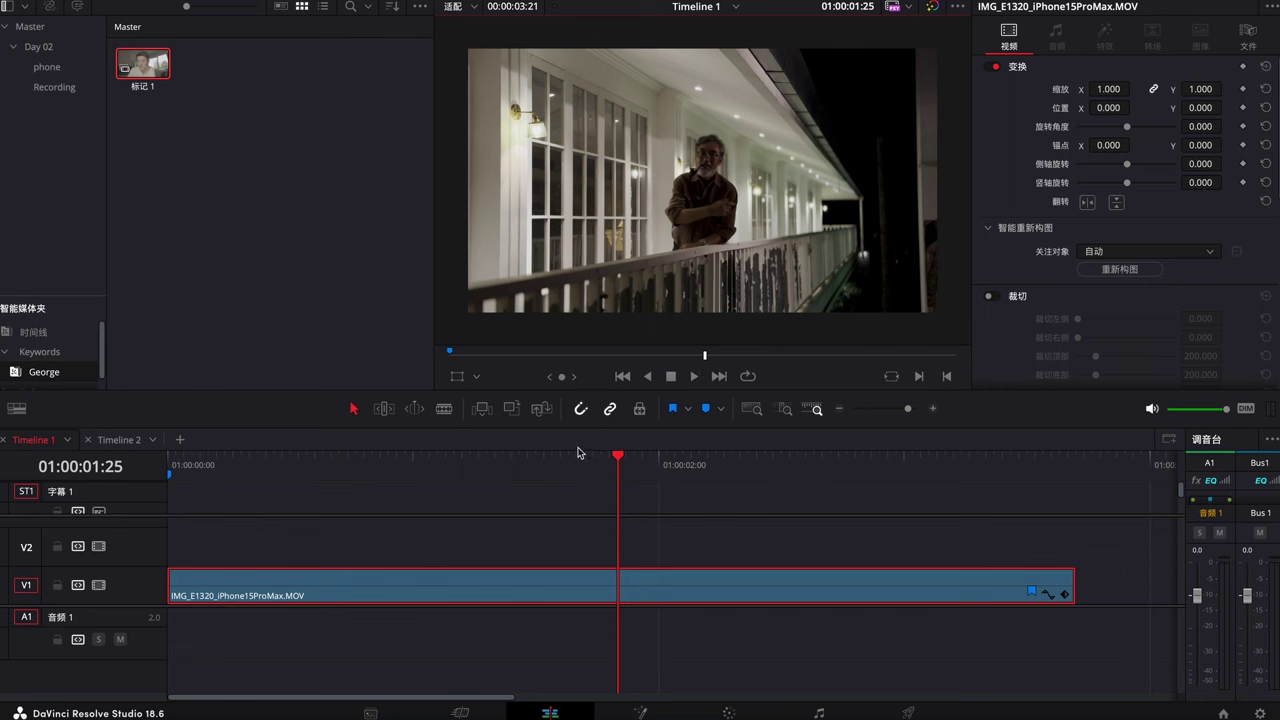
Step: Scrub back to frame 01:00:00:06 and play the balcony clip full screen from the start
mouse_move(577, 452)
left_mouse_down()
mouse_move(171, 468)
mouse_move(506, 471)
mouse_move(789, 499)
left_mouse_up()
key("Home")
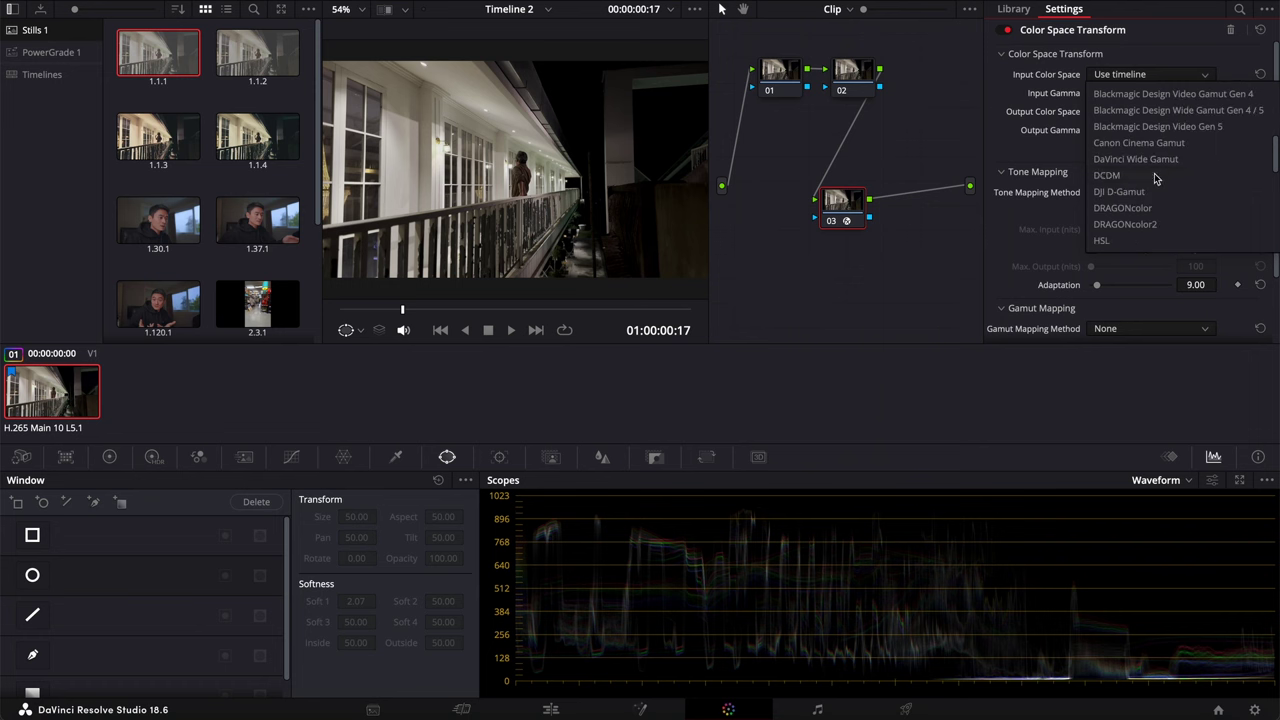
Step: Set the CST input to Rec.2020 with Apple Log gamma and check project colour management
left_click(1131, 177)
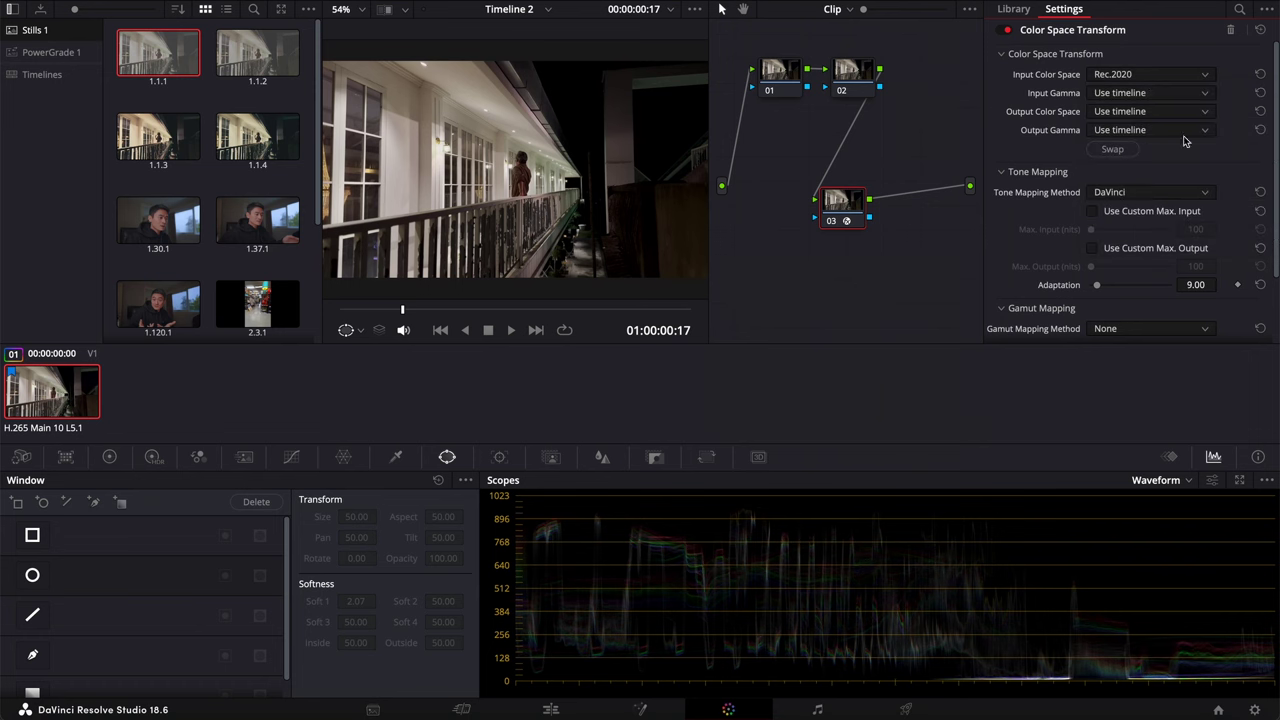
left_click(1148, 93)
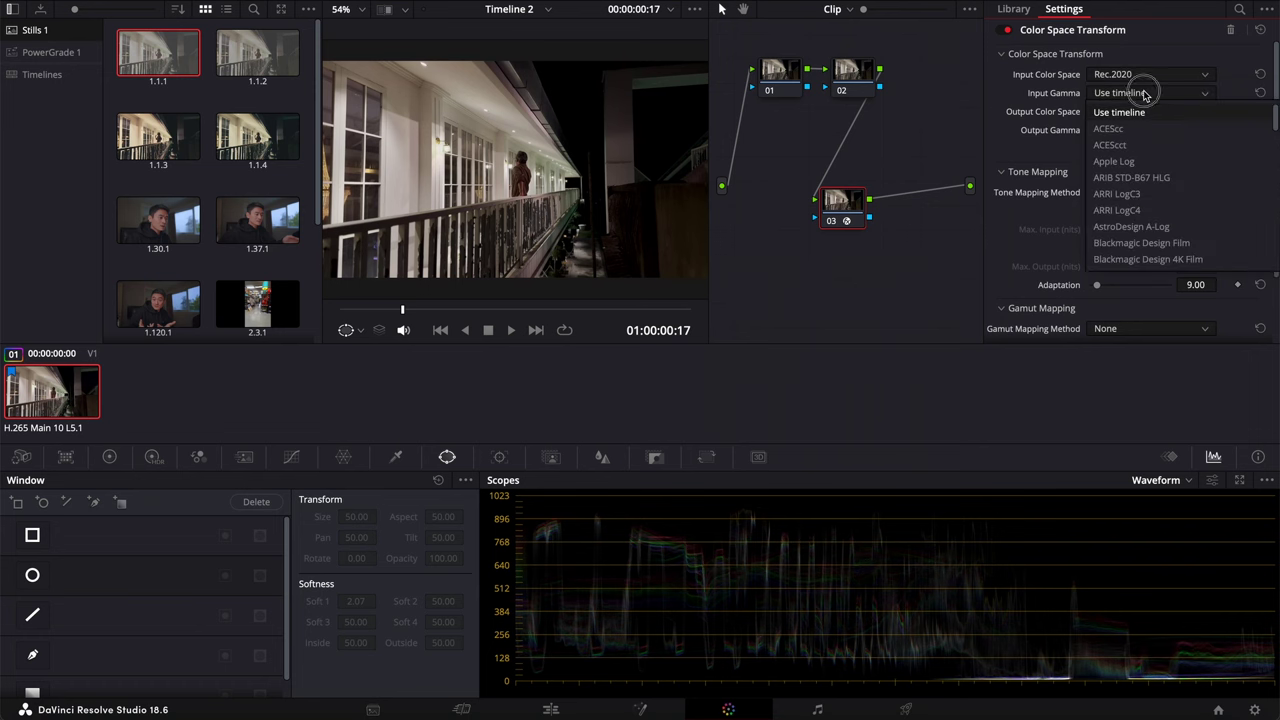
left_click(1143, 162)
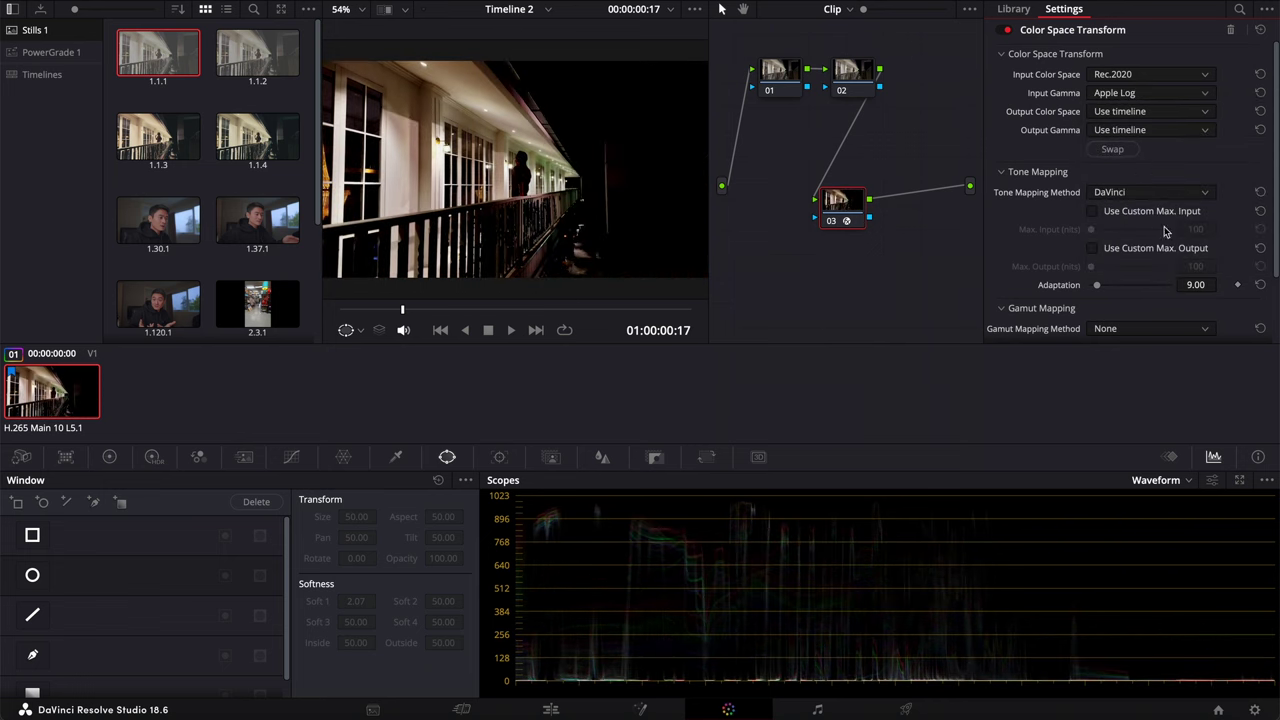
left_click(1258, 709)
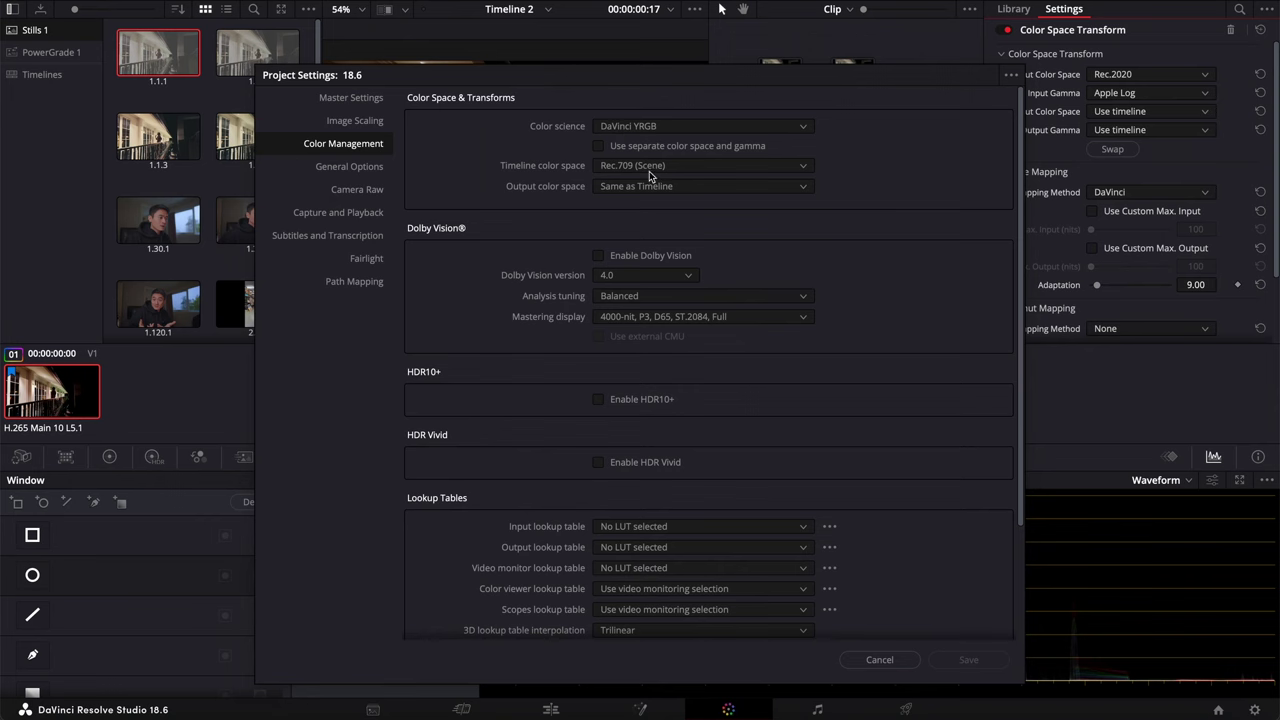
left_click(912, 668)
Step: Browse the CST output gamma list for a target gamma
left_click(1137, 131)
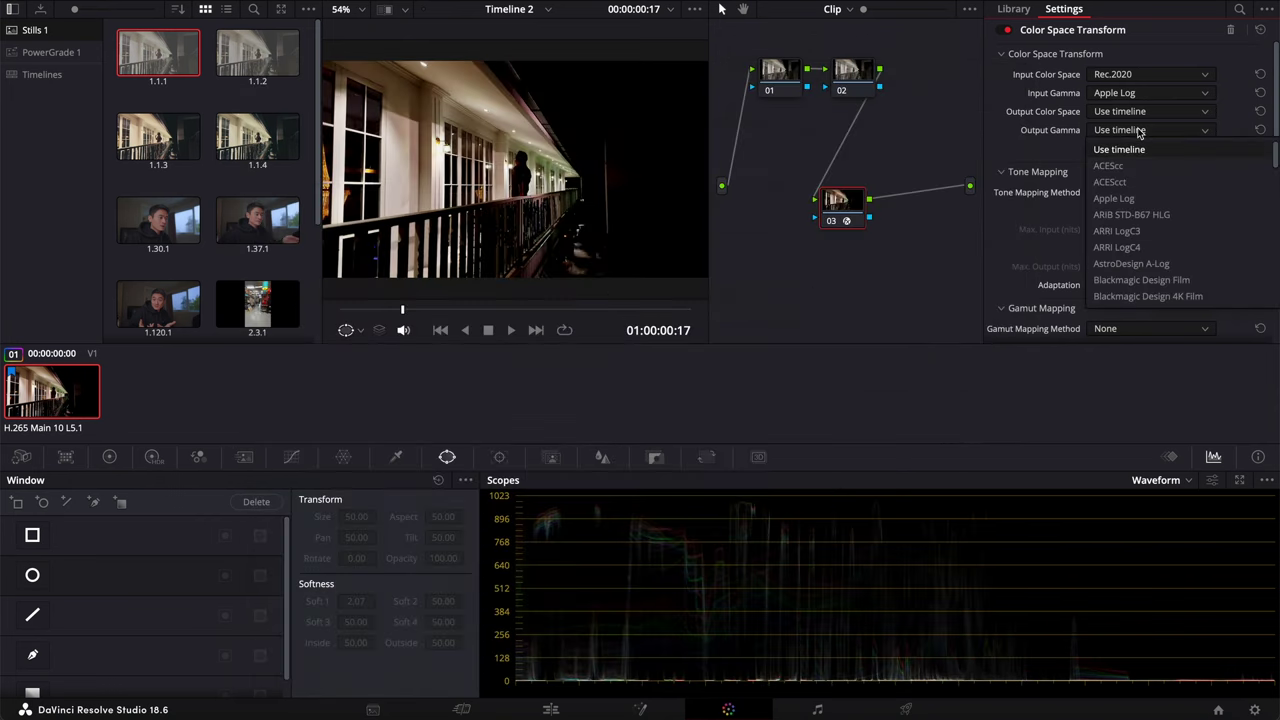
scroll(1160, 198, "down", 3)
scroll(1165, 202, "down", 3)
scroll(1172, 208, "down", 3)
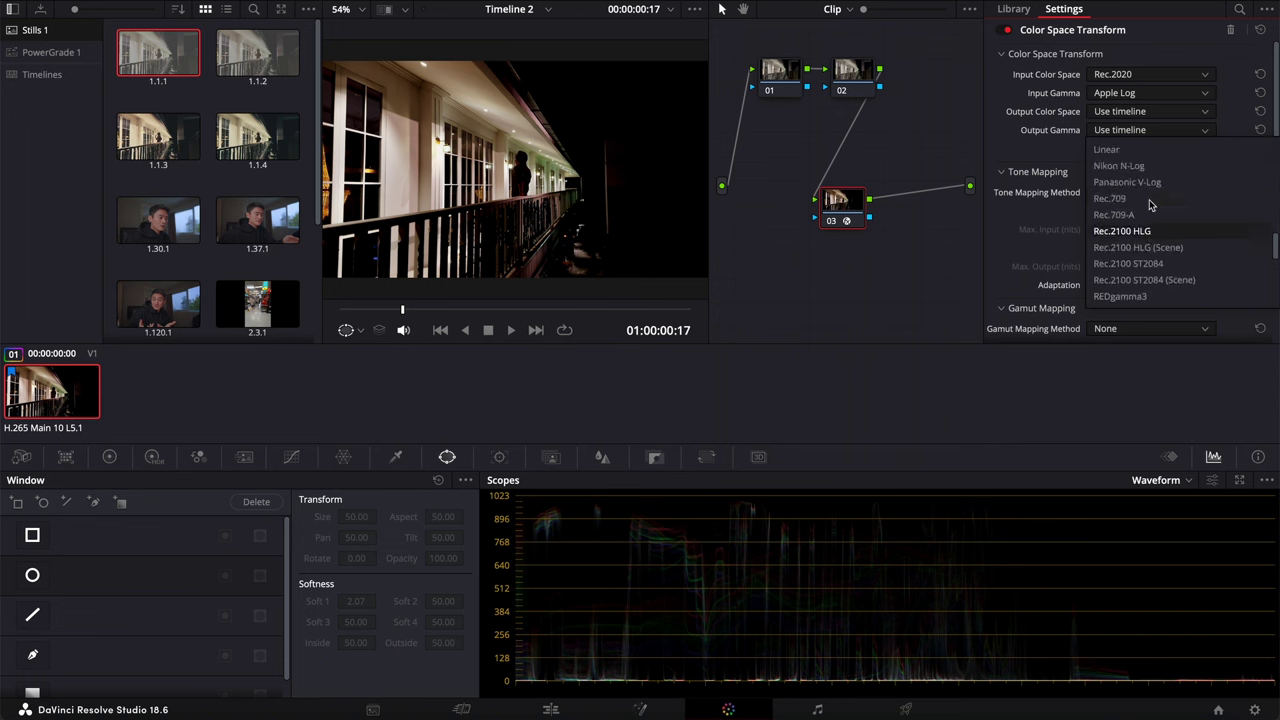
scroll(1180, 214, "down", 2)
scroll(1180, 215, "down", 1)
scroll(1180, 215, "down", 3)
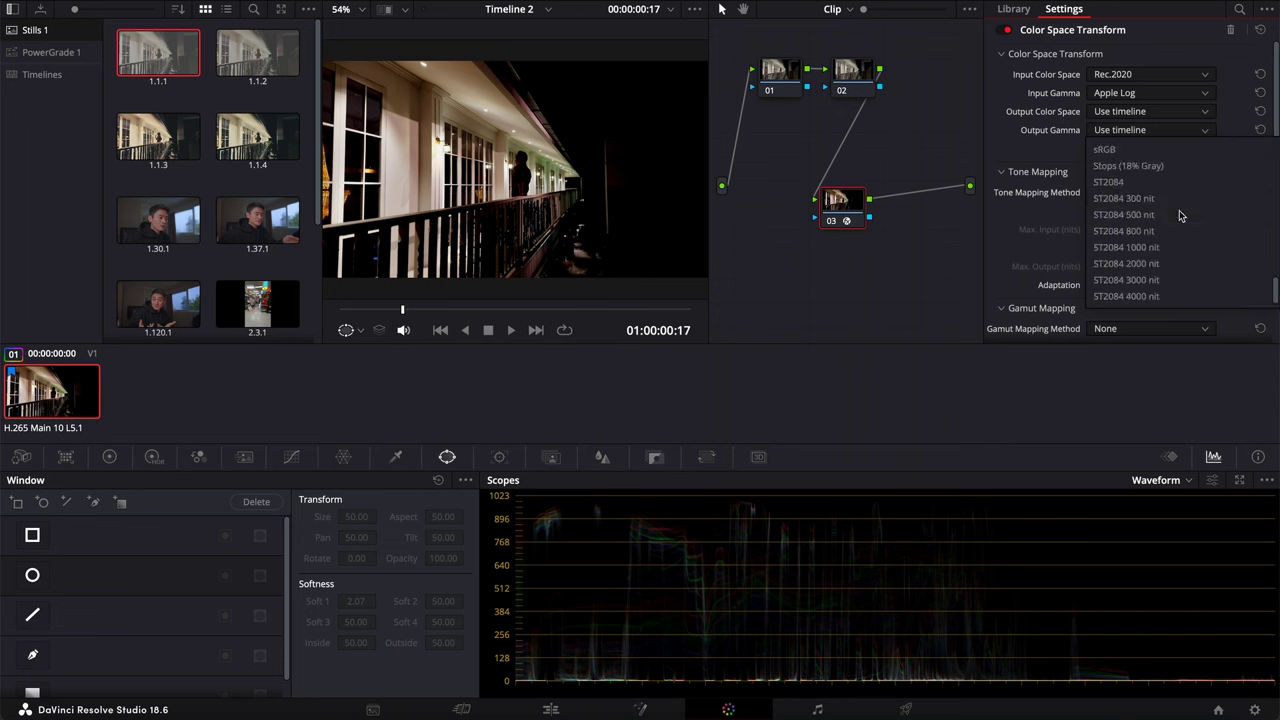
scroll(1175, 216, "up", 5)
scroll(1173, 214, "up", 5)
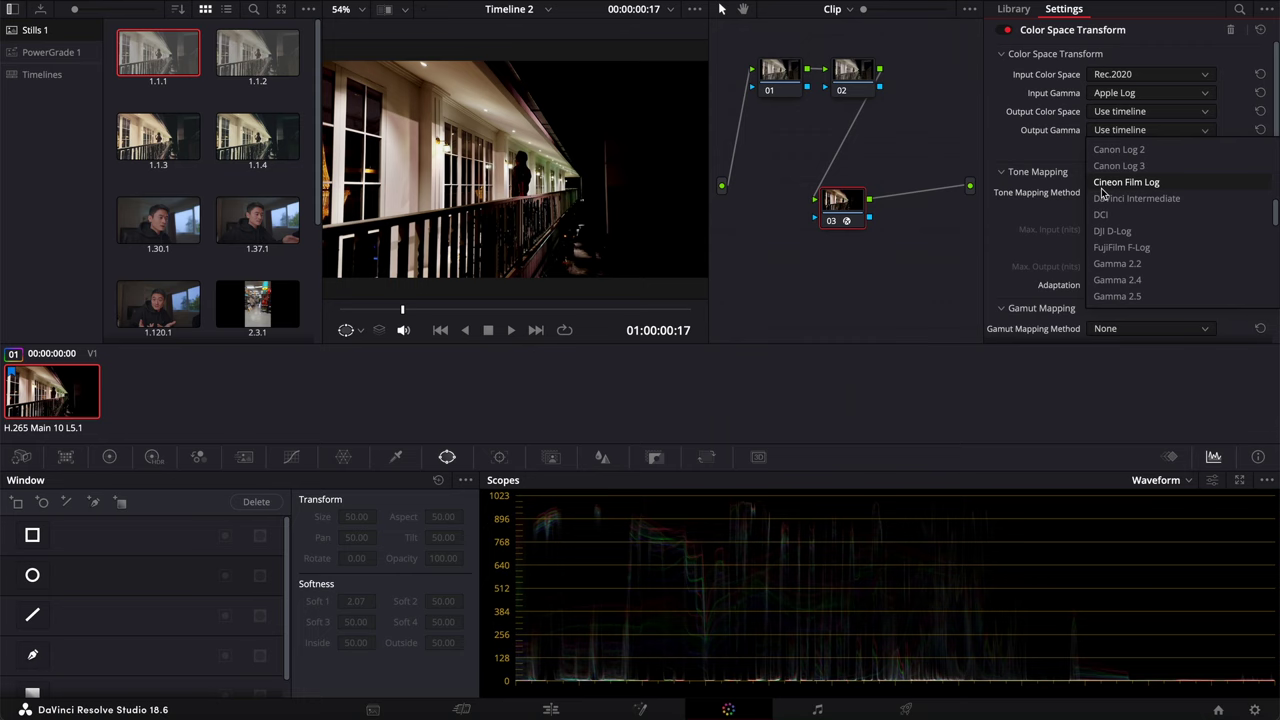
Step: Set CST output gamma to Cineon Film Log, reset node 02's curve black point, and give node 04 the Rec709 Kodak 2383 D60 LUT
left_click(1124, 182)
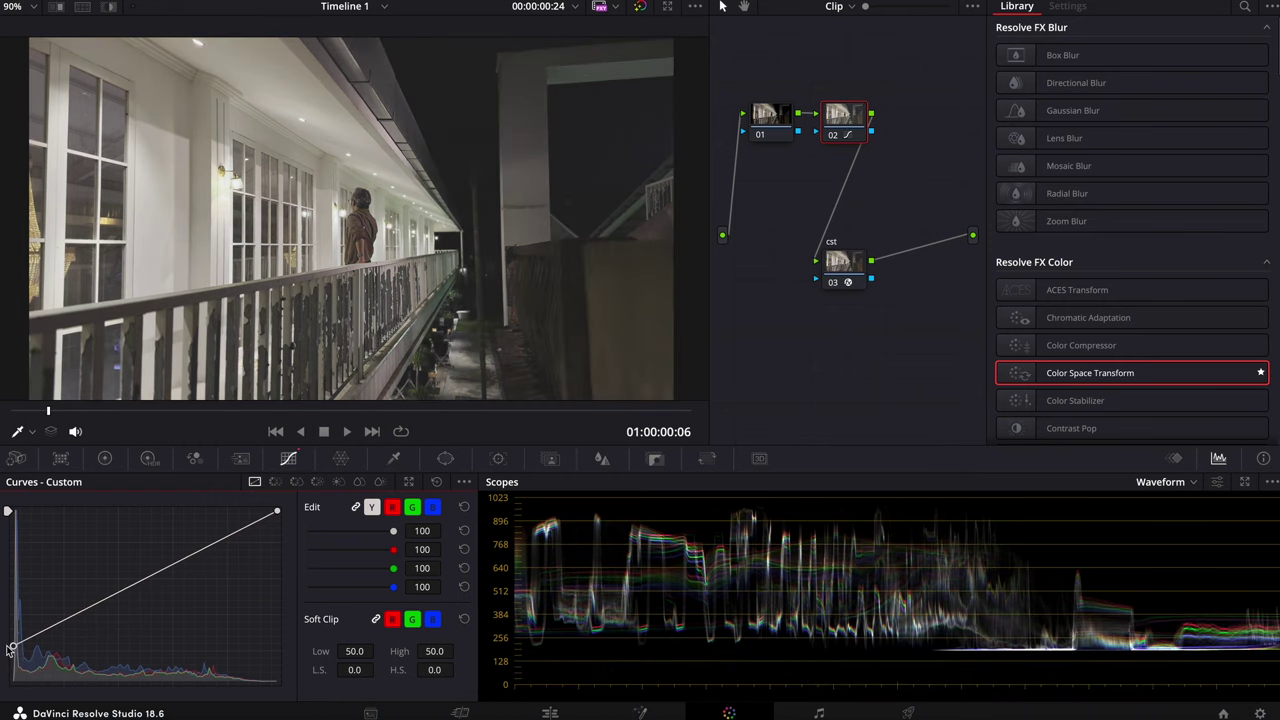
left_click_drag(10, 648, 5, 692)
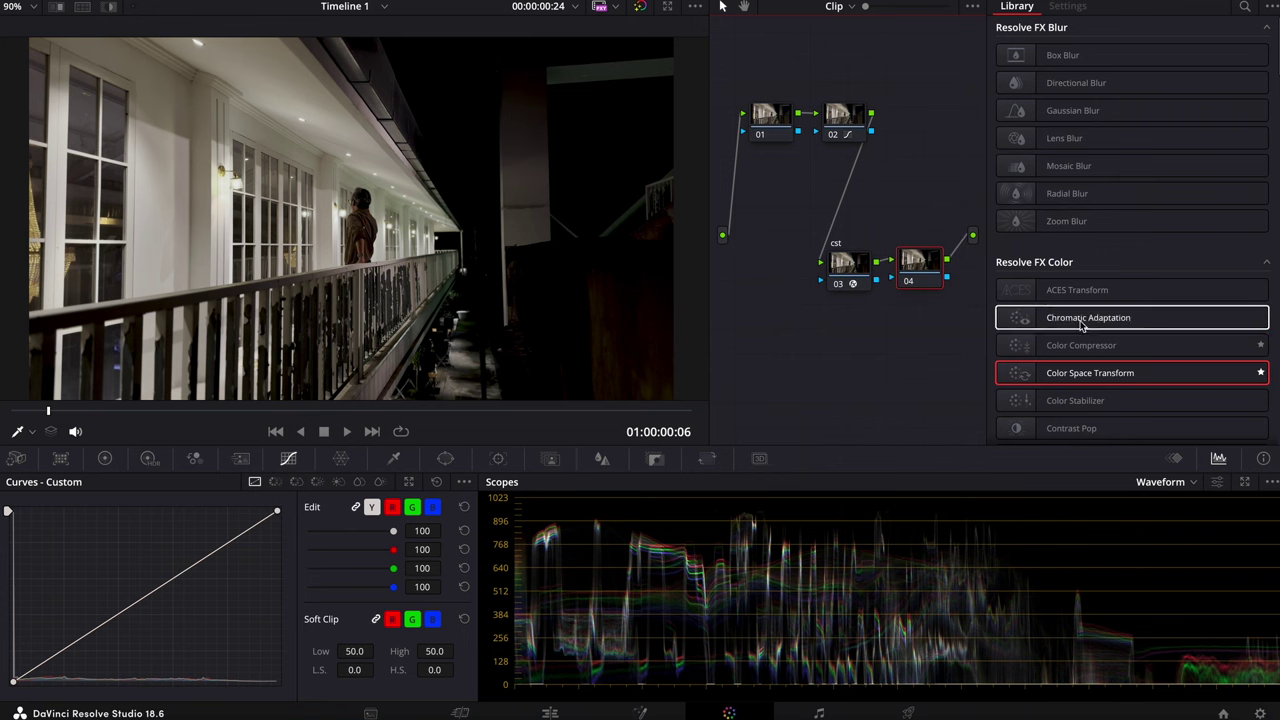
right_click(927, 273)
mouse_move(953, 435)
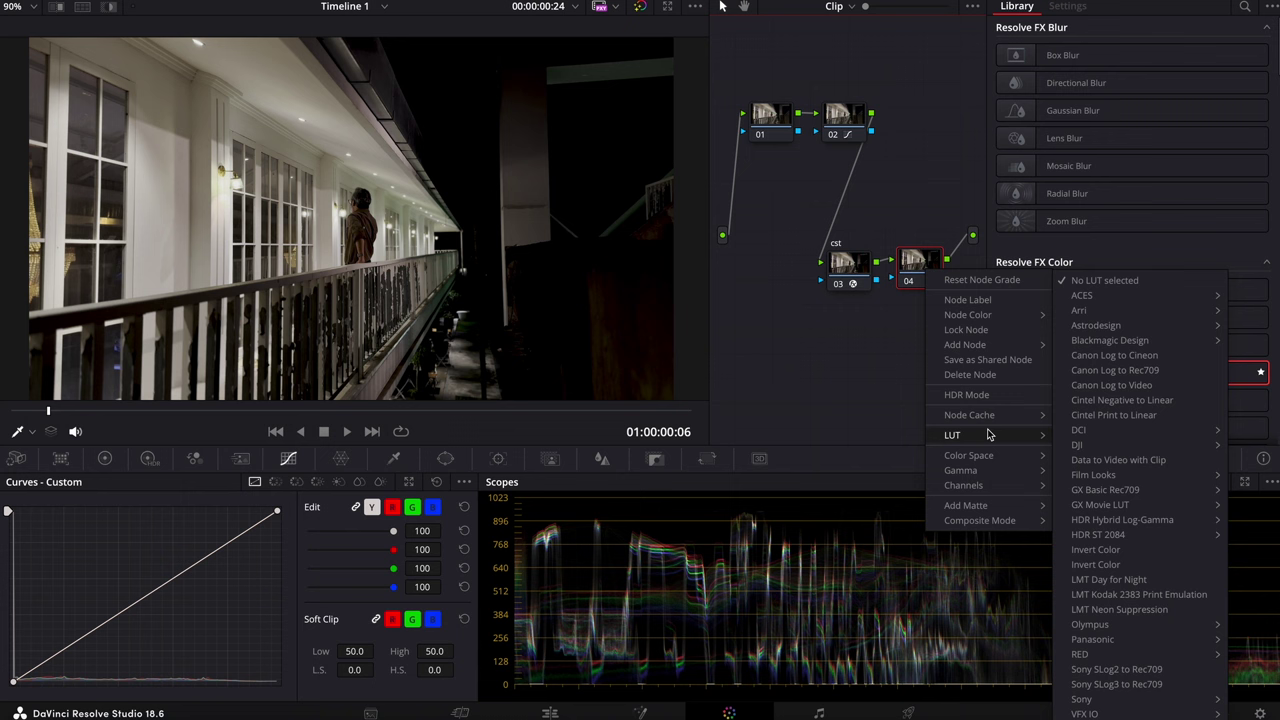
mouse_move(1093, 475)
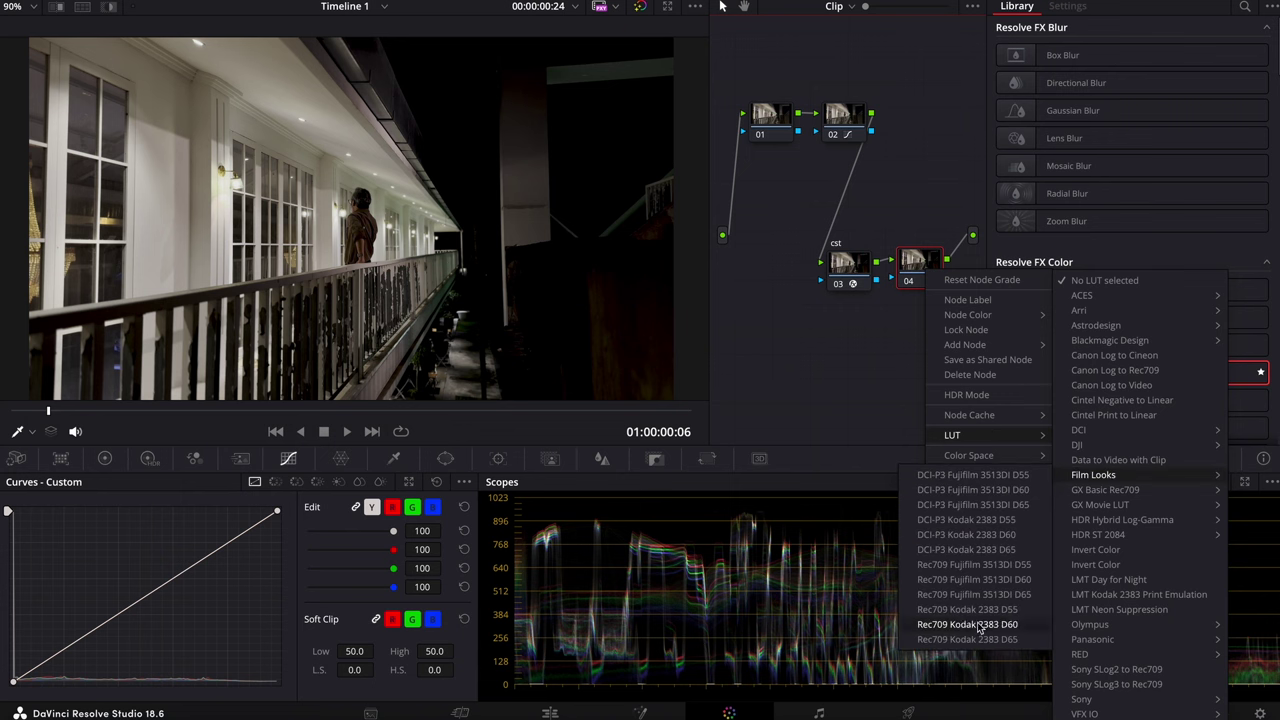
left_click(988, 564)
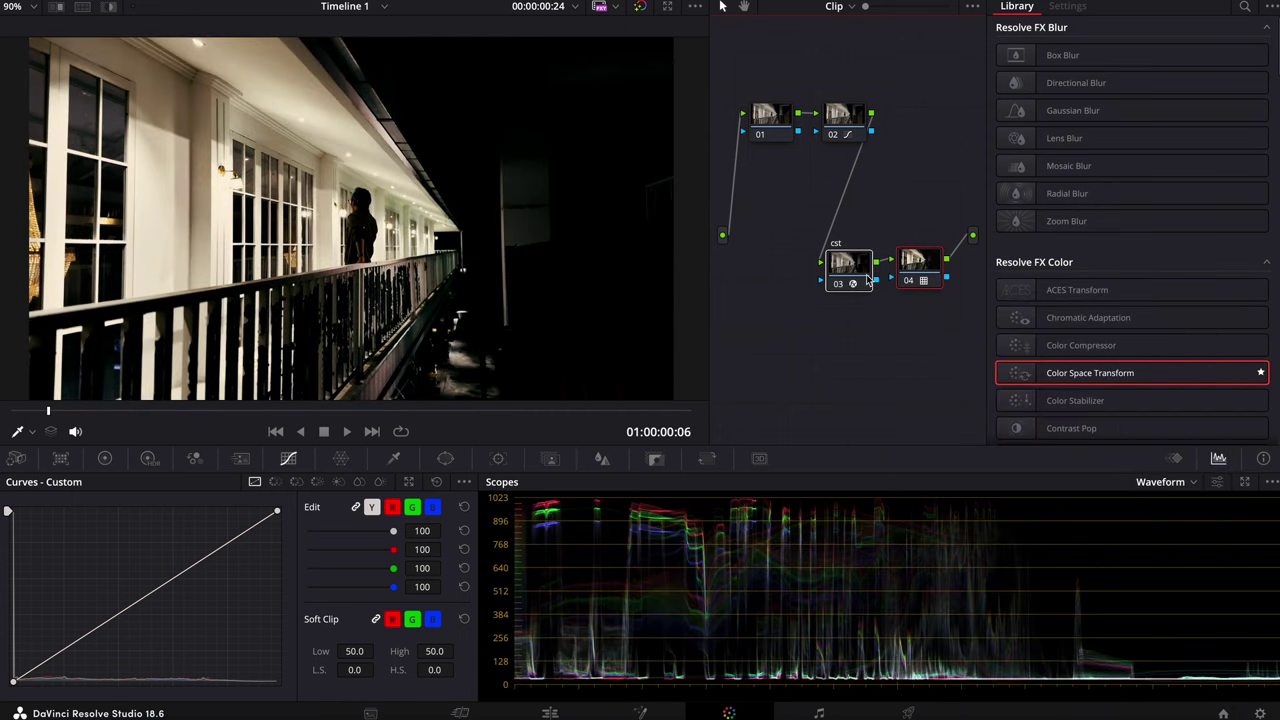
left_click_drag(1005, 268, 818, 315)
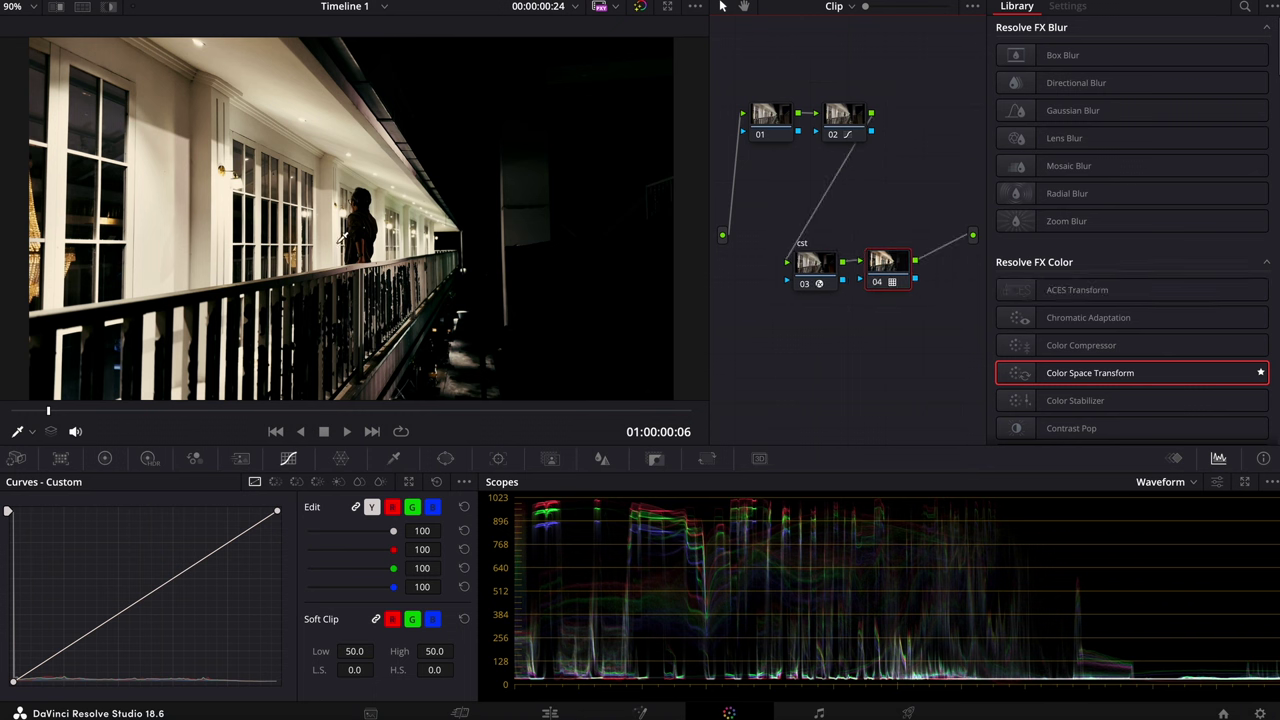
Step: Reposition node 01 and select node 02, checking its primary wheels before returning to curves
left_click(843, 120)
left_click_drag(785, 124, 770, 92)
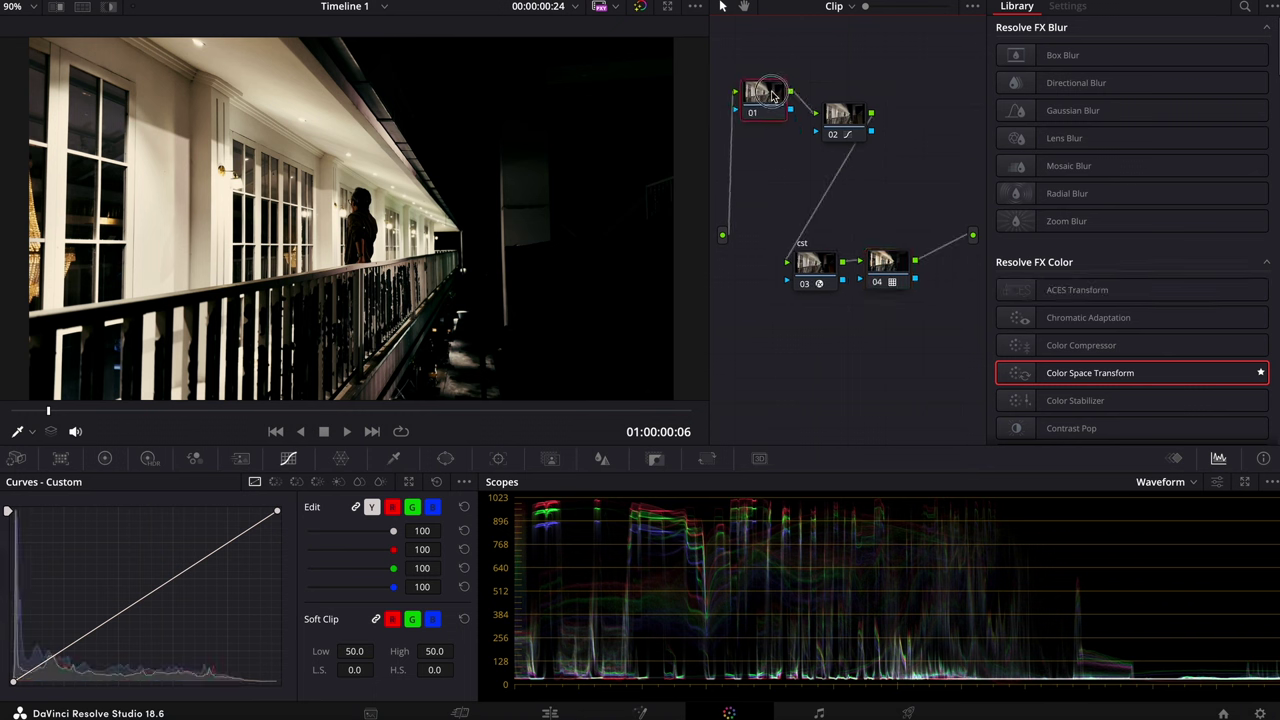
left_click_drag(844, 133, 842, 120)
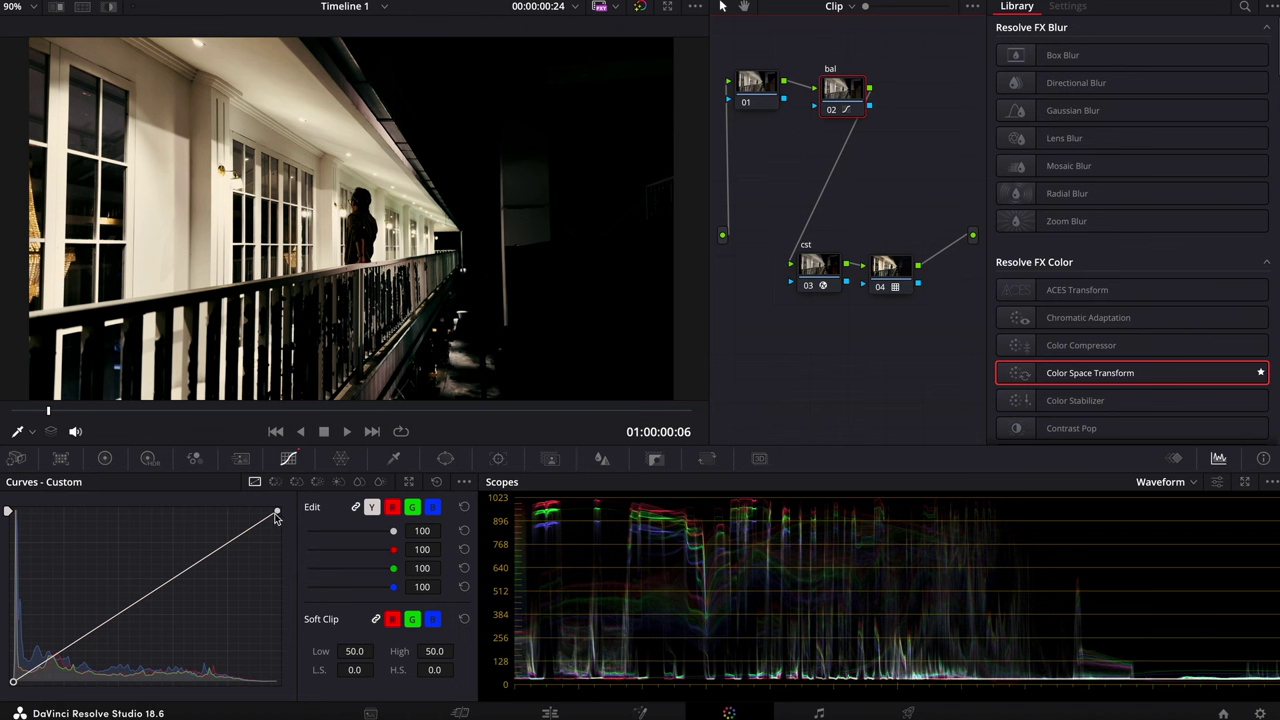
left_click(111, 465)
left_click(282, 459)
Step: Enable Editable Splines and lower node 02's luma white point for a soft highlight roll-off
left_click(465, 483)
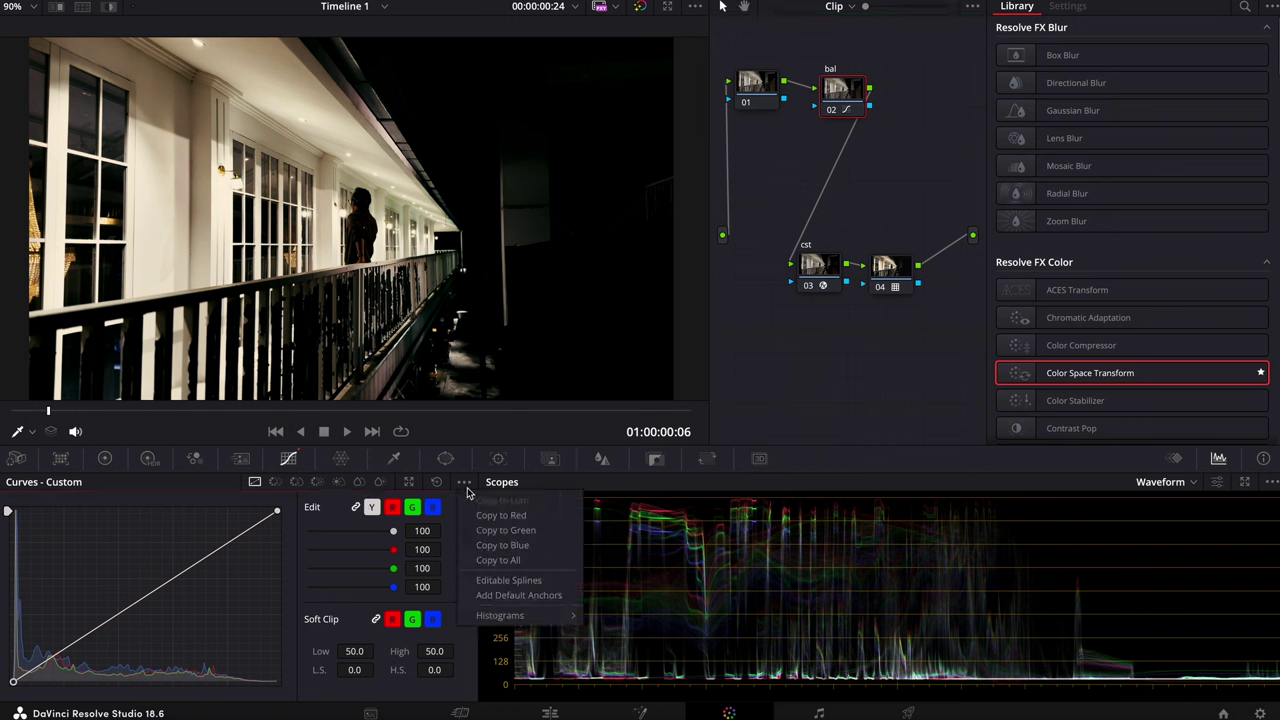
left_click(525, 583)
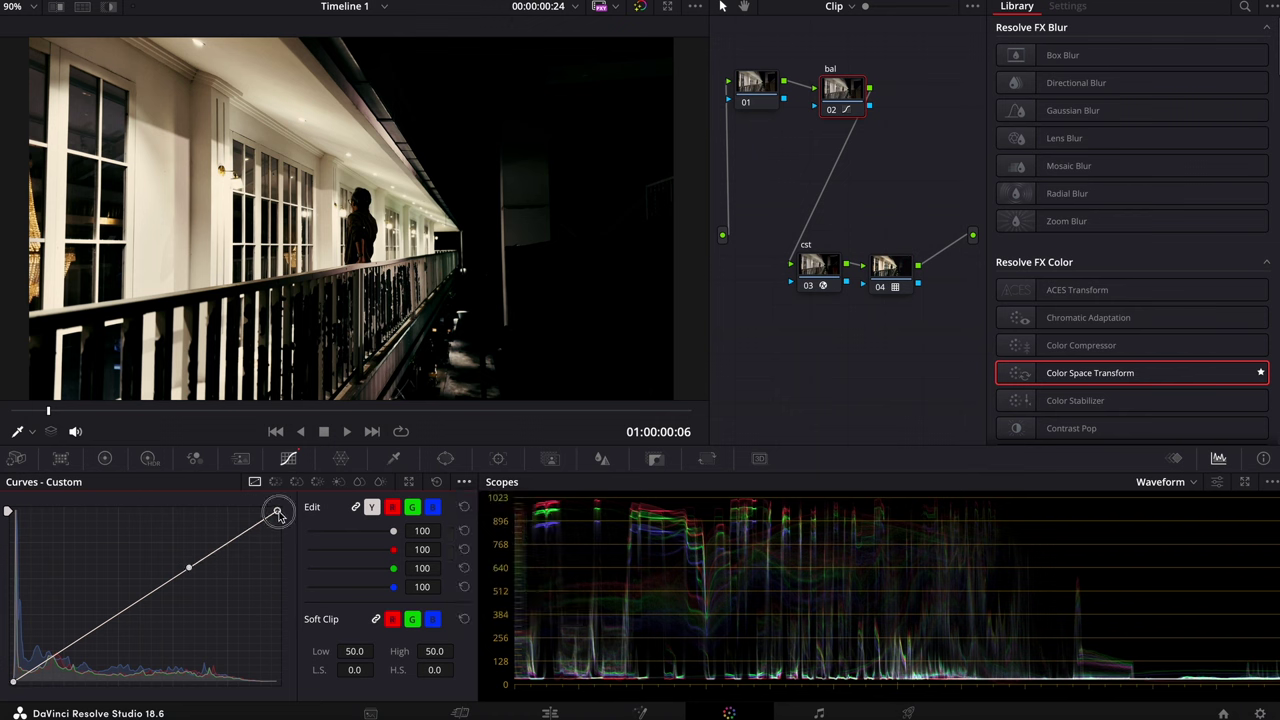
mouse_move(189, 570)
left_mouse_down()
mouse_move(208, 590)
mouse_move(174, 543)
mouse_move(214, 589)
mouse_move(171, 508)
left_mouse_up()
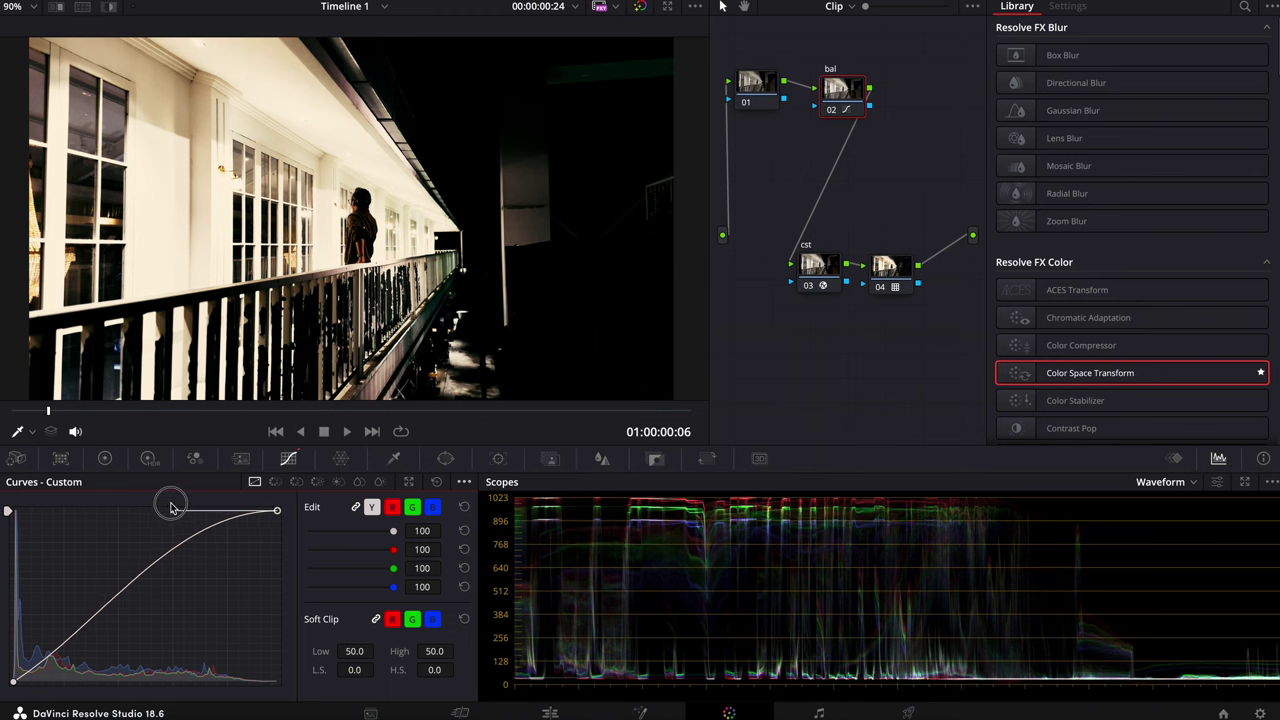
left_click_drag(173, 516, 155, 513)
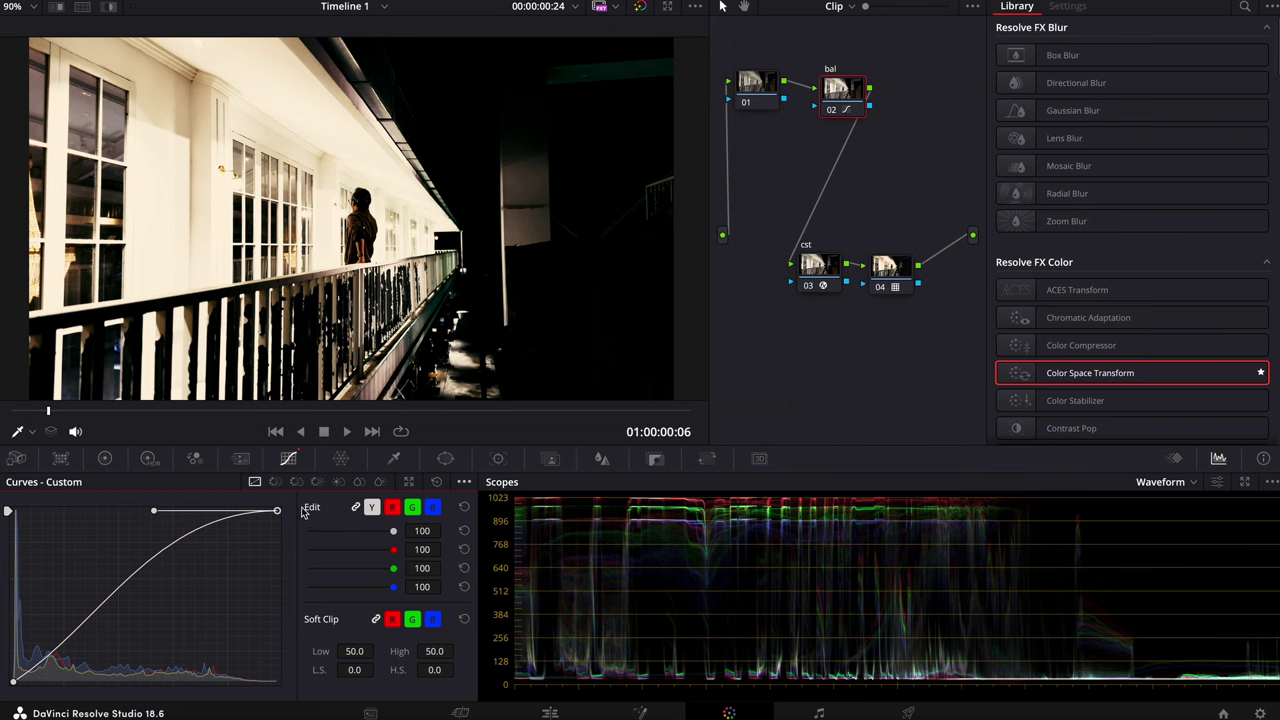
left_click_drag(278, 515, 279, 553)
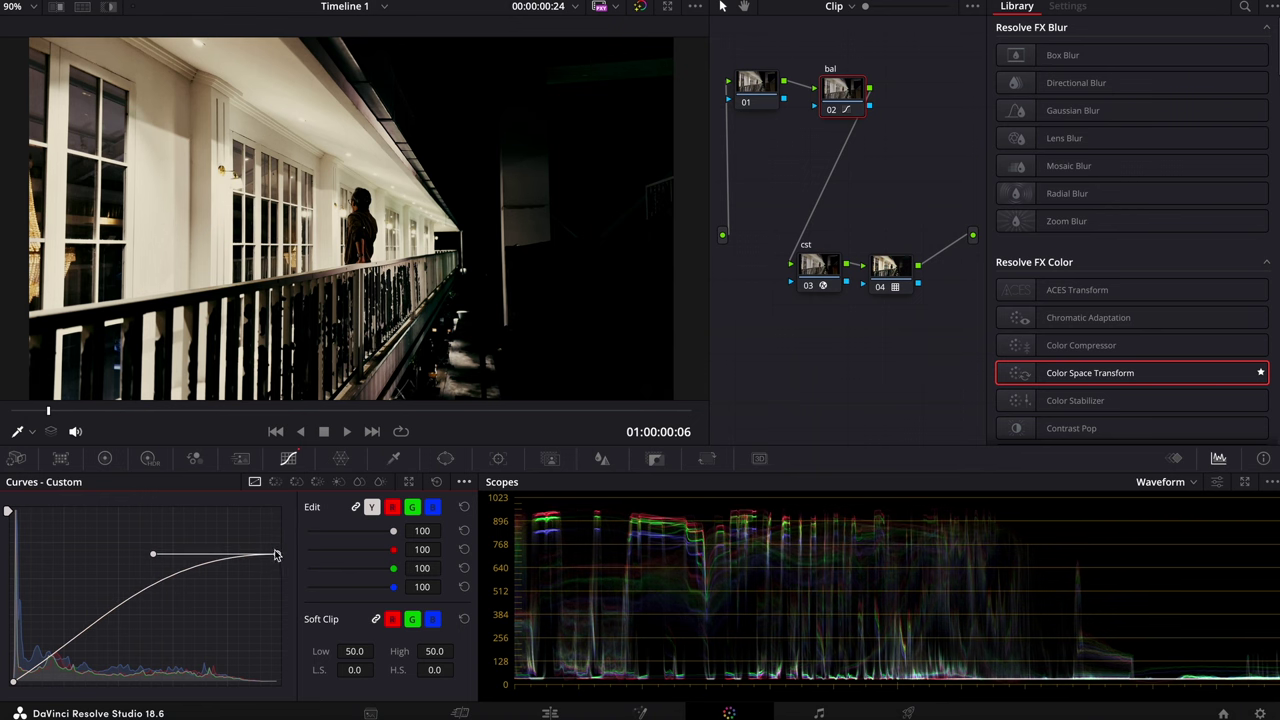
left_click_drag(277, 555, 277, 556)
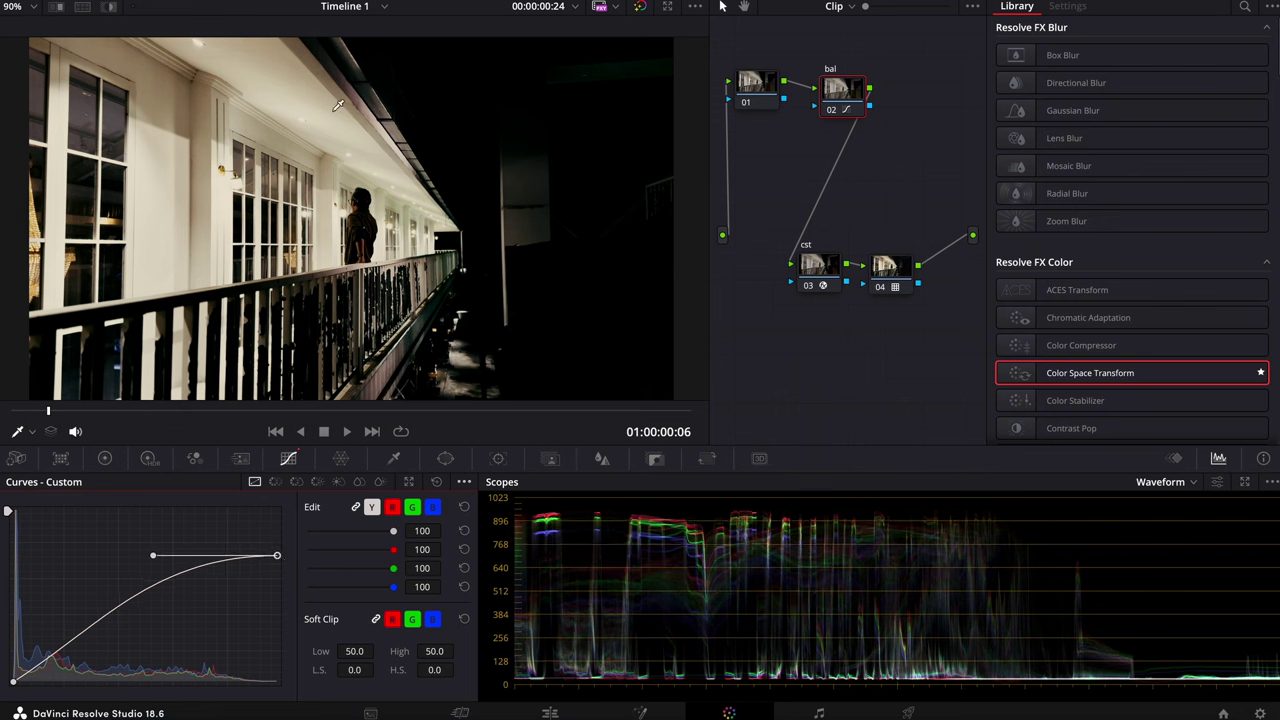
Step: Toggle node 02 'bal' and the whole grade on and off to compare
left_click_drag(851, 111, 851, 118)
key("ctrl+d")
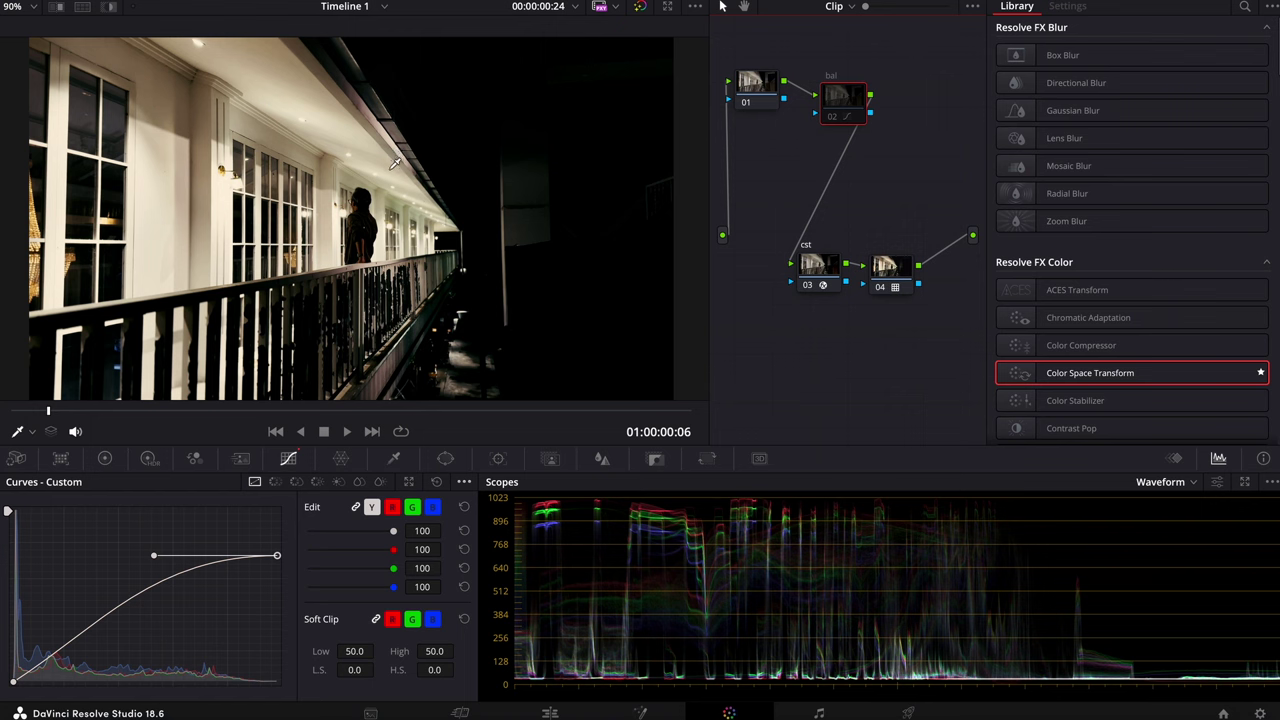
scroll(395, 163, "up", 2)
key("ctrl+d")
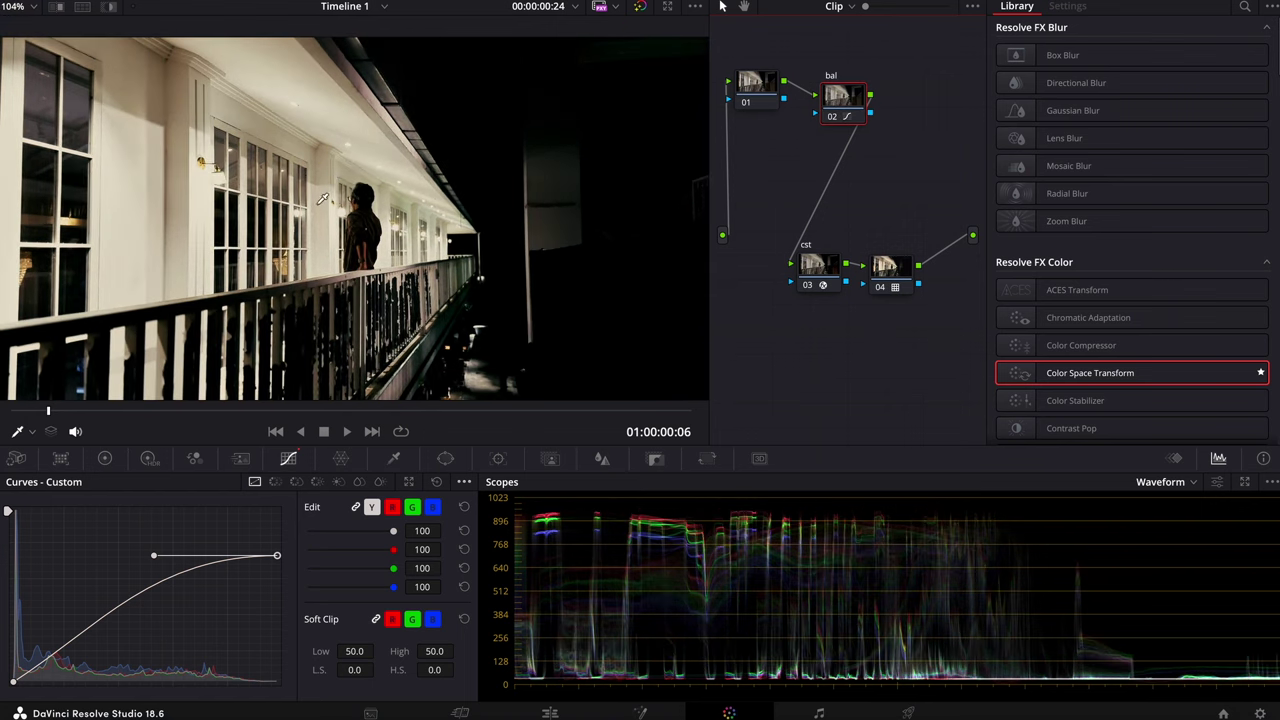
key("ctrl+d")
key("ctrl+d")
key("ctrl+d")
key("ctrl+d")
key("shift+d")
key("shift+d")
key("shift+d")
key("shift+d")
Step: Pull the black point's shadow handle down to form an S-curve toe
left_click(14, 684)
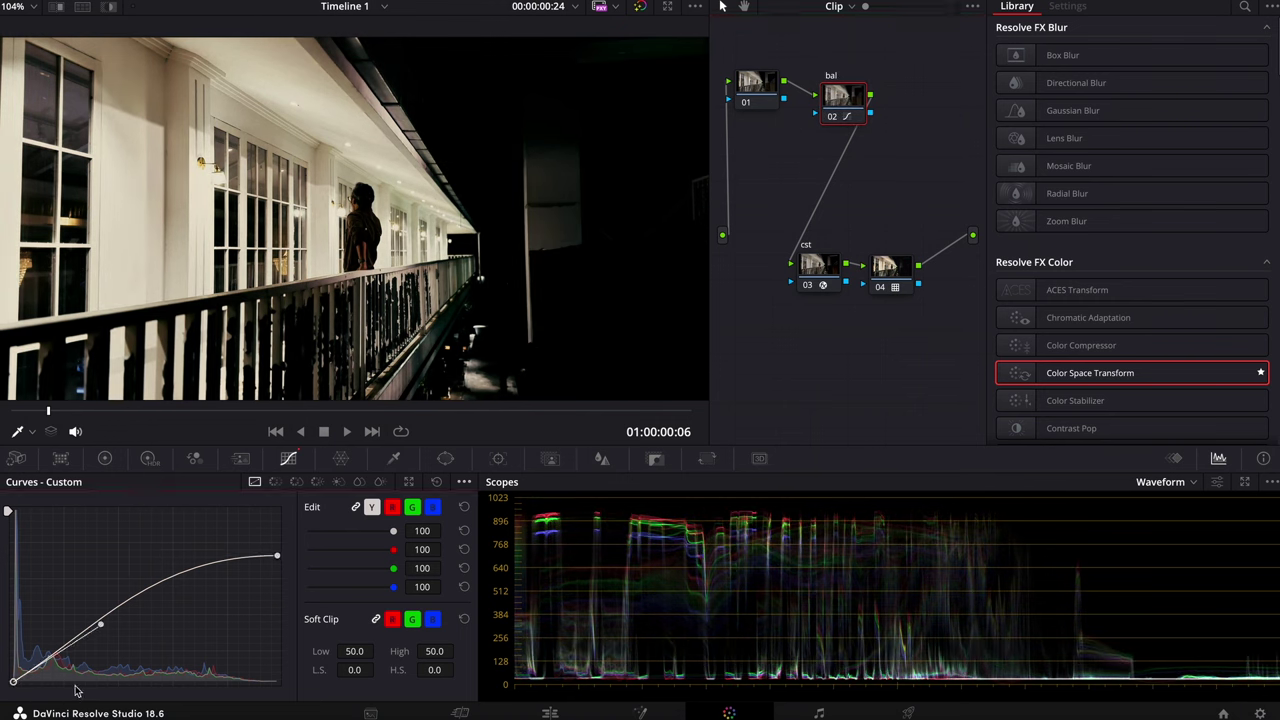
mouse_move(101, 626)
left_mouse_down()
mouse_move(94, 685)
mouse_move(108, 688)
left_mouse_up()
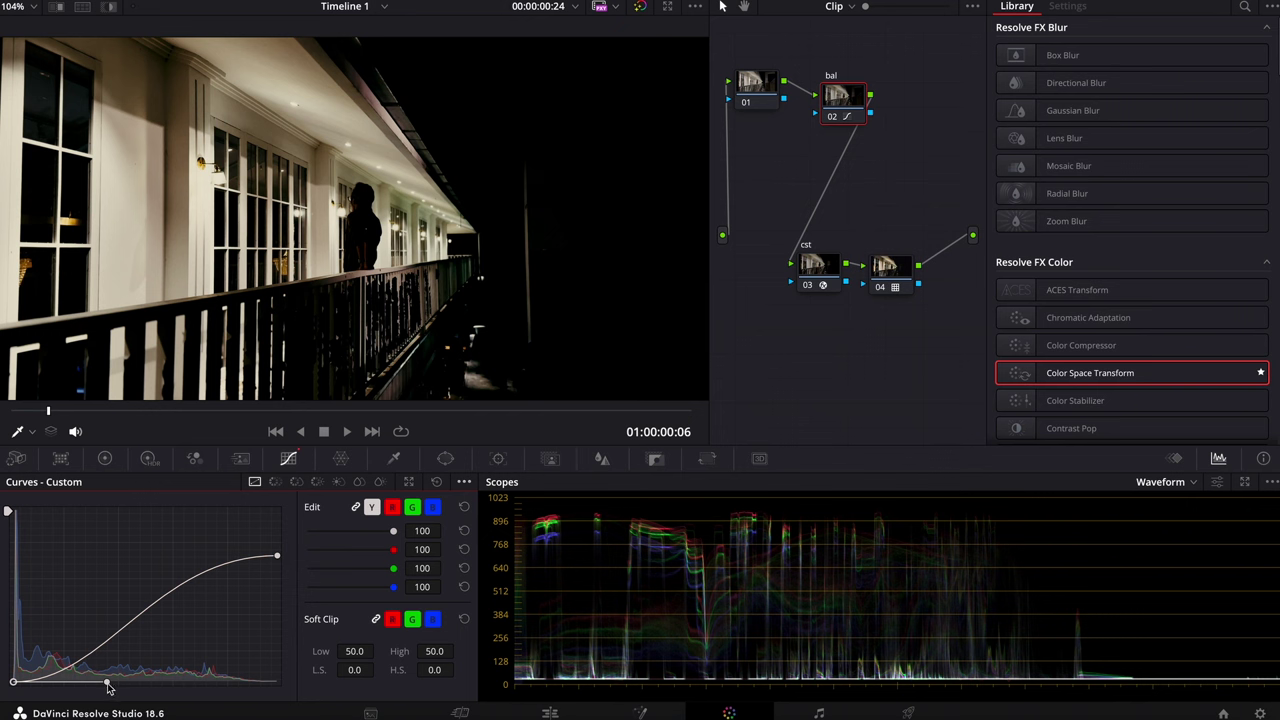
left_click_drag(108, 686, 96, 684)
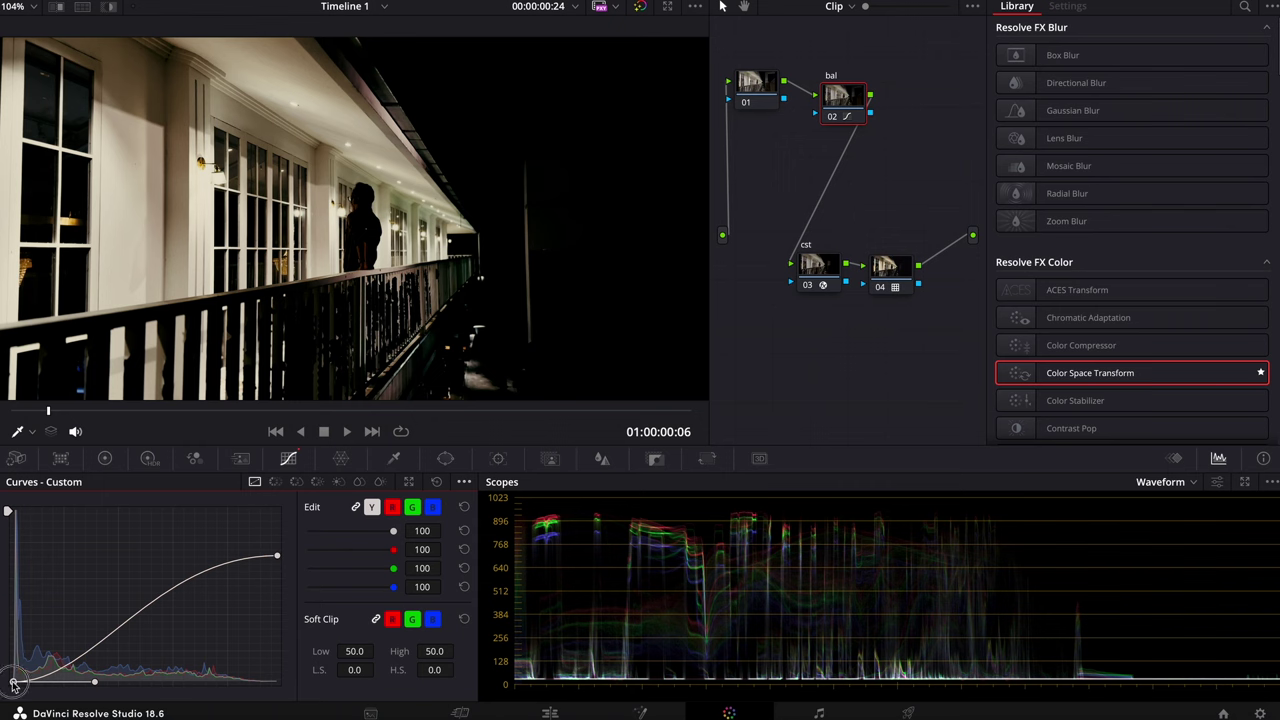
Step: Lift the black point slightly to raise shadows, then toggle the grade to compare
left_click_drag(14, 684, 11, 628)
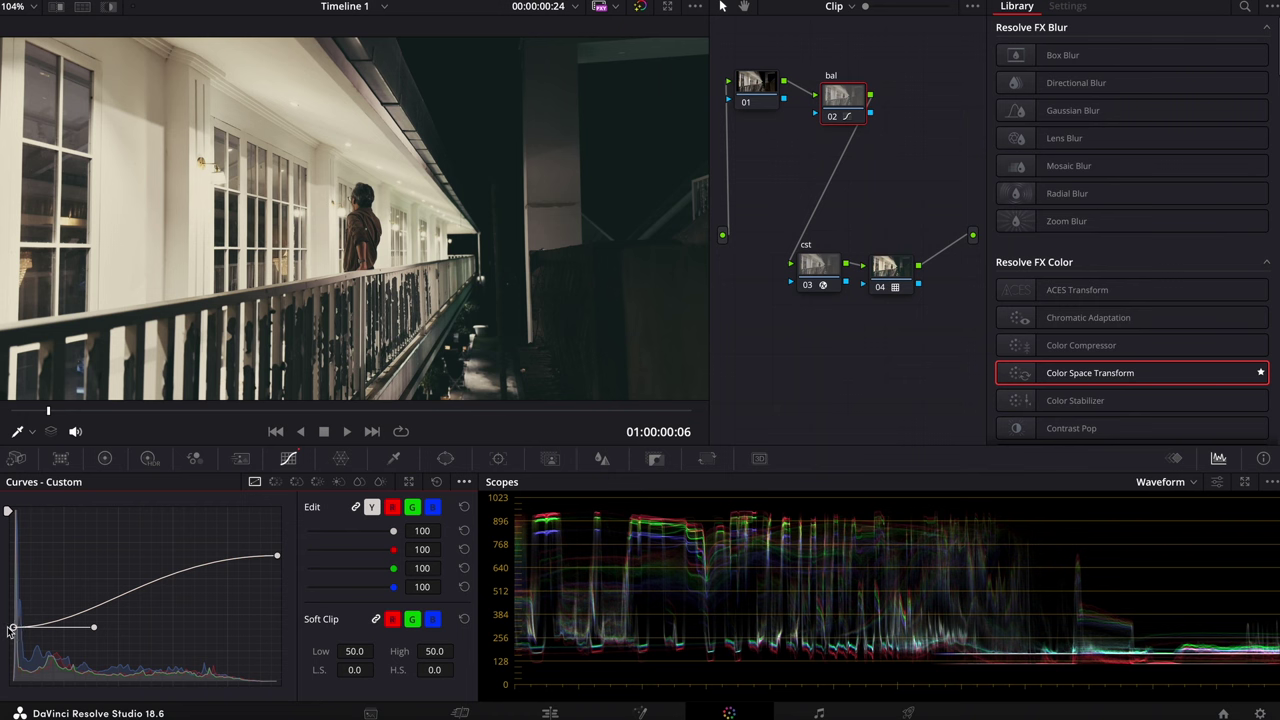
left_click_drag(10, 630, 8, 638)
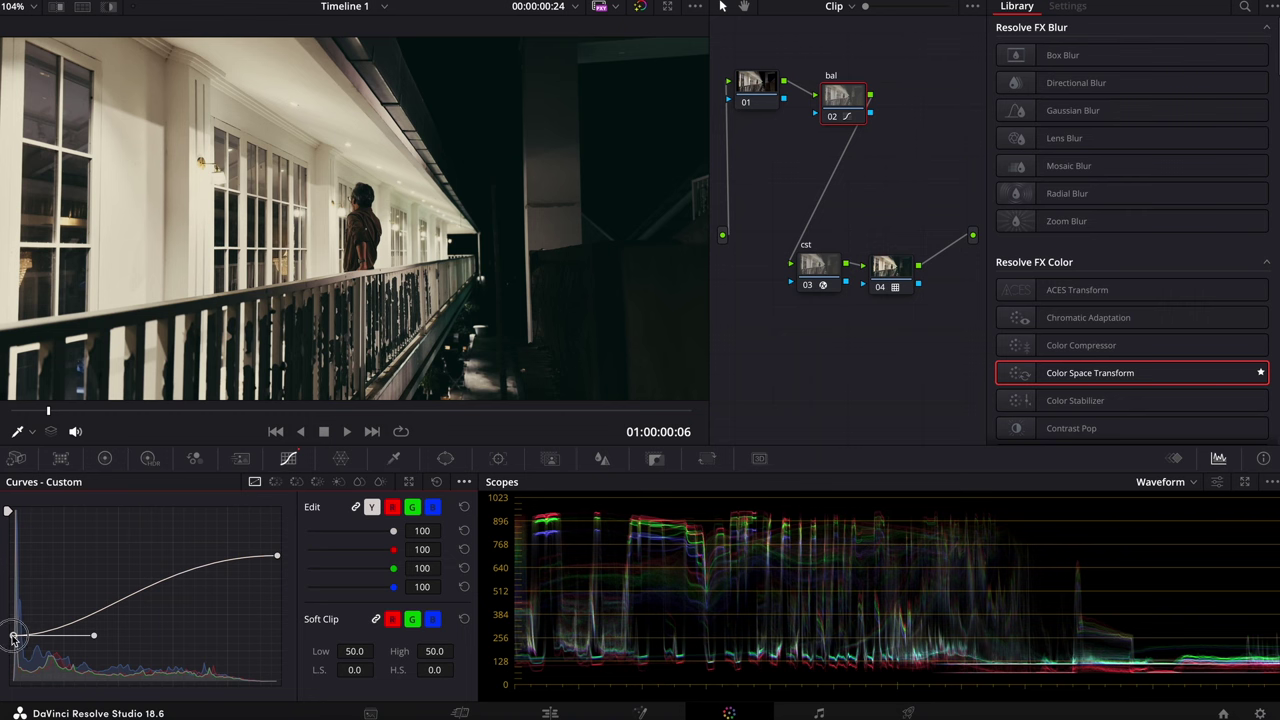
left_click_drag(15, 640, 13, 638)
scroll(403, 233, "down", 2)
scroll(403, 233, "up", 1)
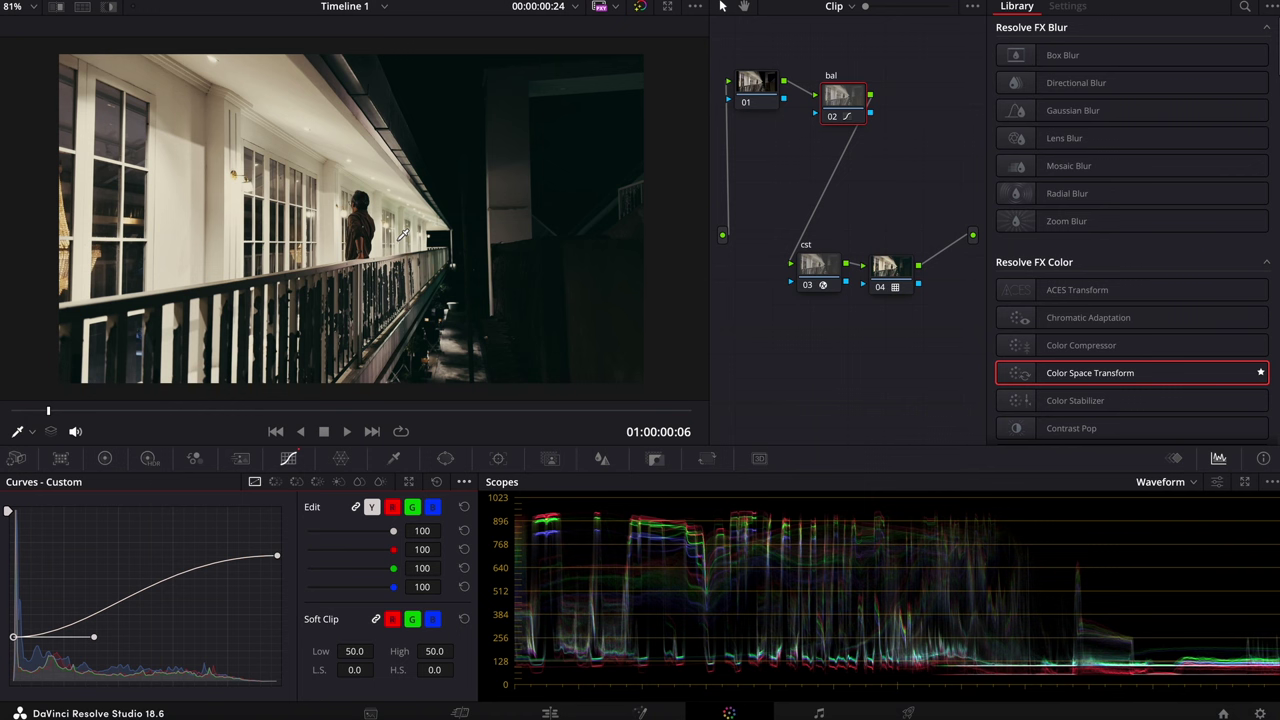
key("ctrl+d")
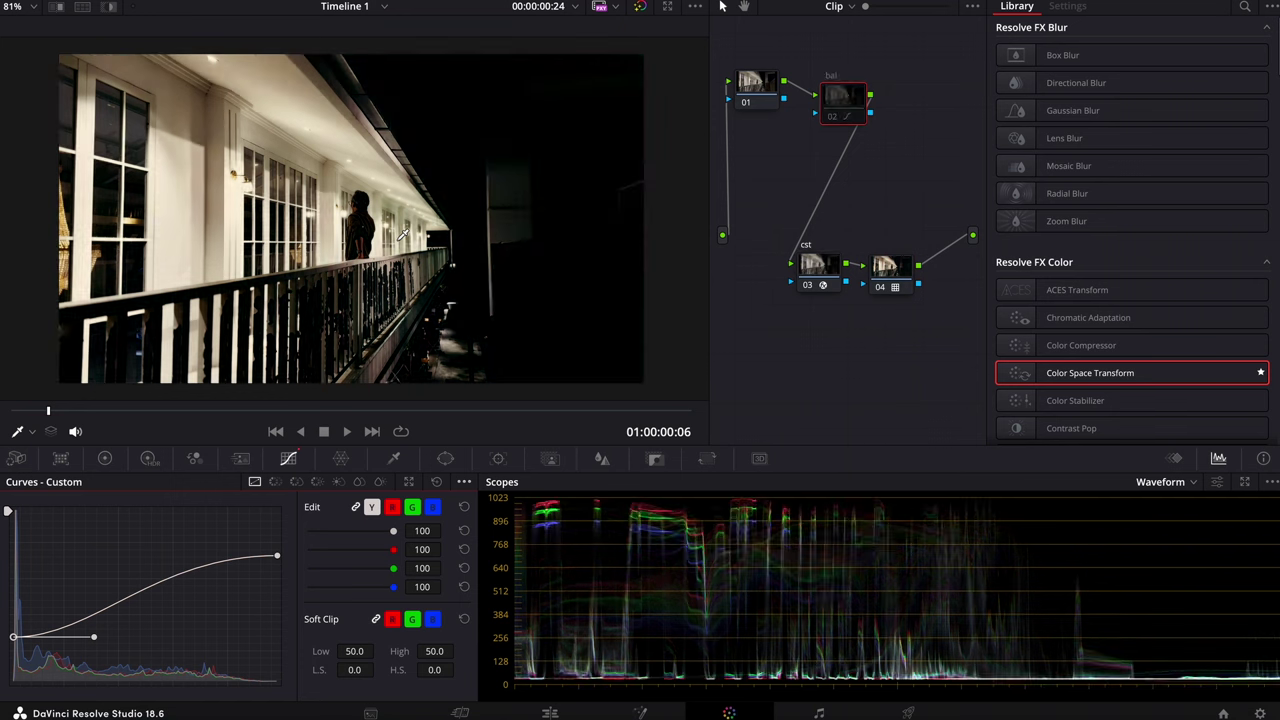
key("ctrl+d")
key("ctrl+d")
key("ctrl+d")
key("ctrl+d")
key("ctrl+d")
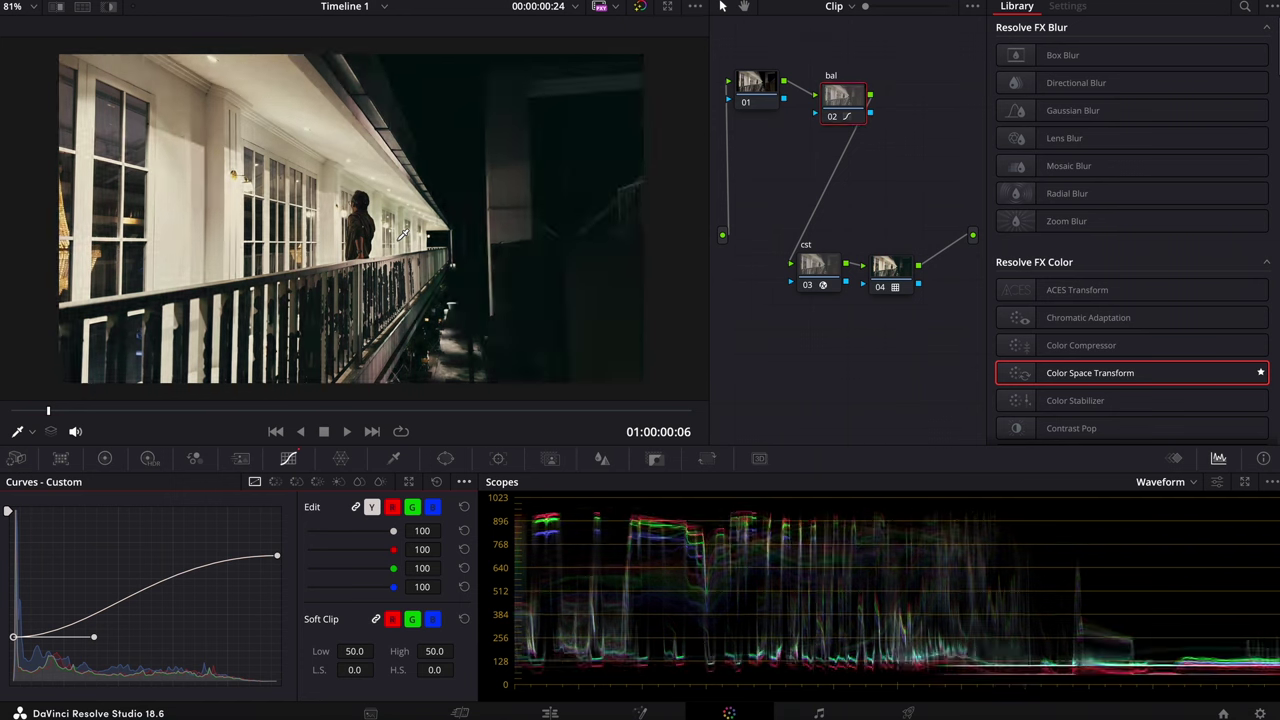
Step: Move to a later frame and label node 01 'denoise'
left_click_drag(360, 412, 440, 420)
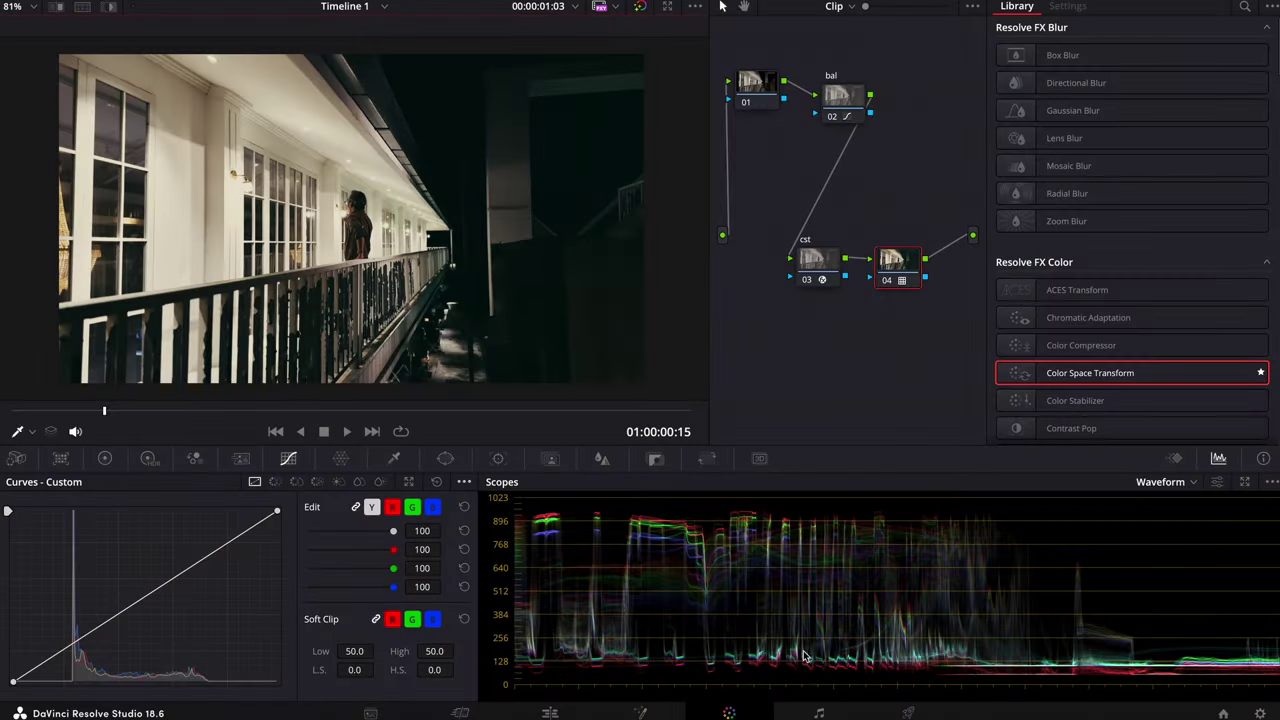
left_click_drag(262, 412, 488, 412)
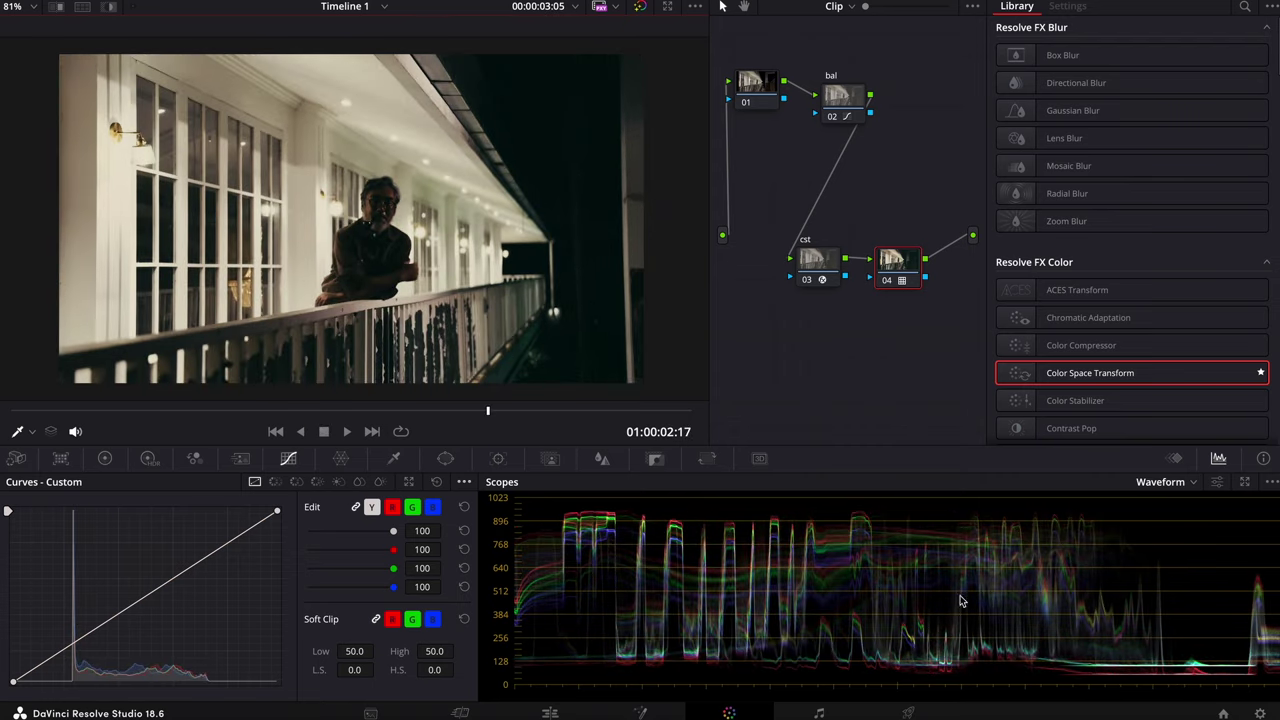
left_click(770, 88)
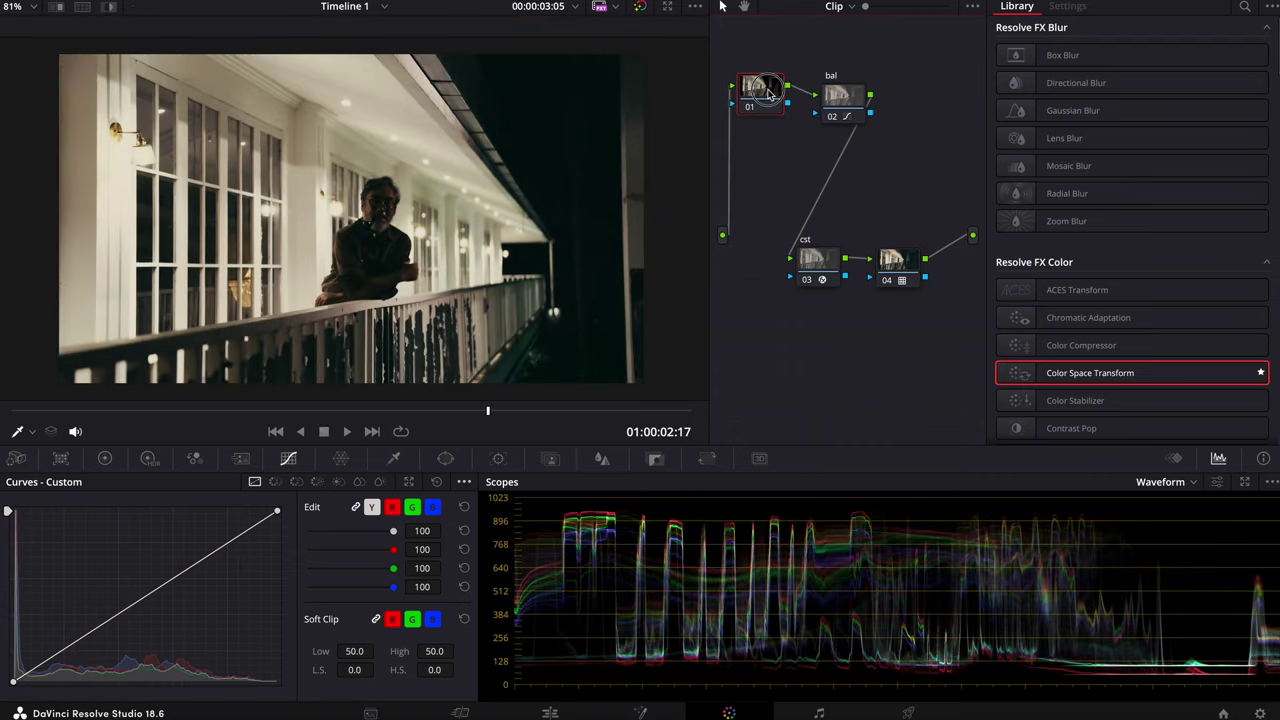
type("denoise")
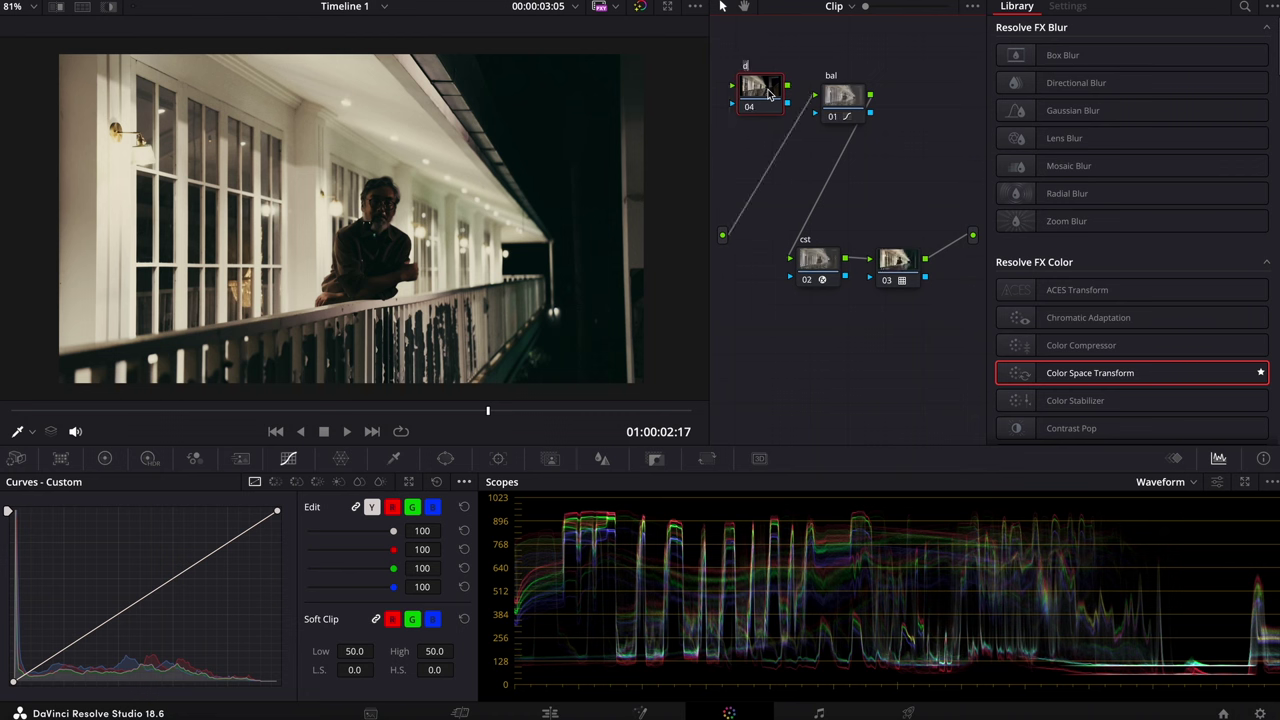
key("Return")
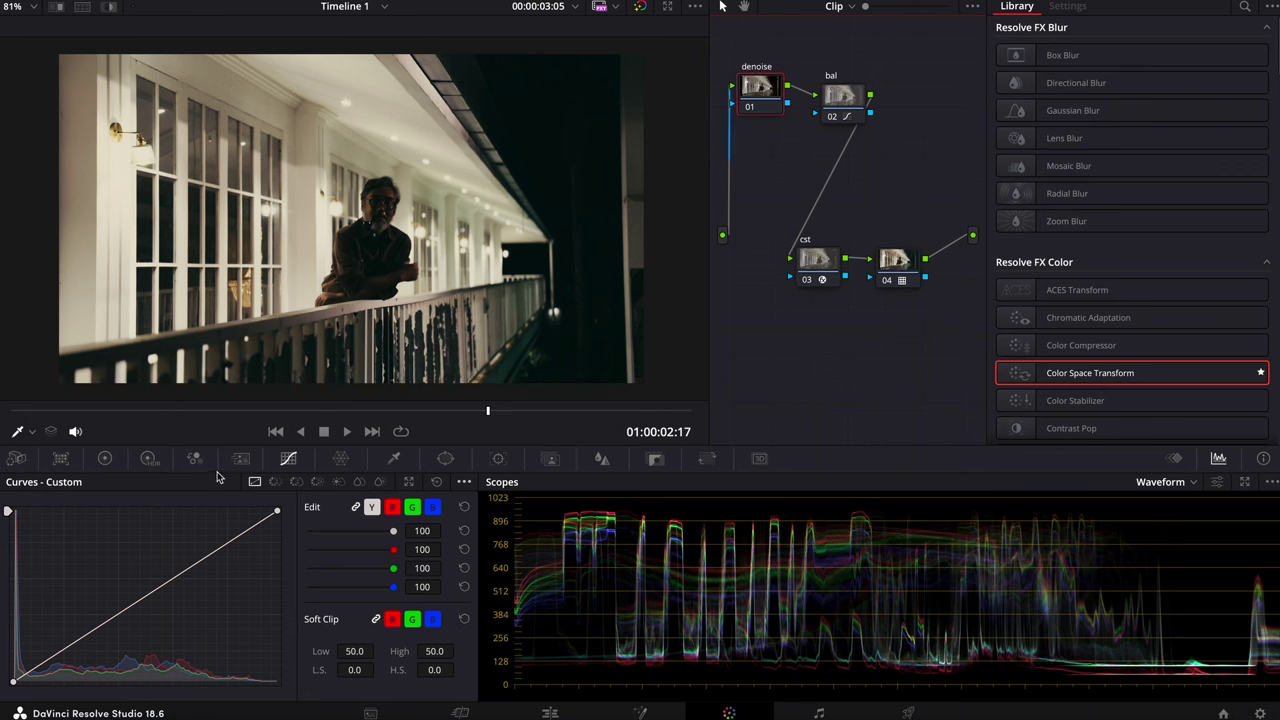
Step: Set temporal noise reduction to 3 frames, temporal threshold 5 and spatial threshold 6
left_click(238, 460)
left_click(95, 520)
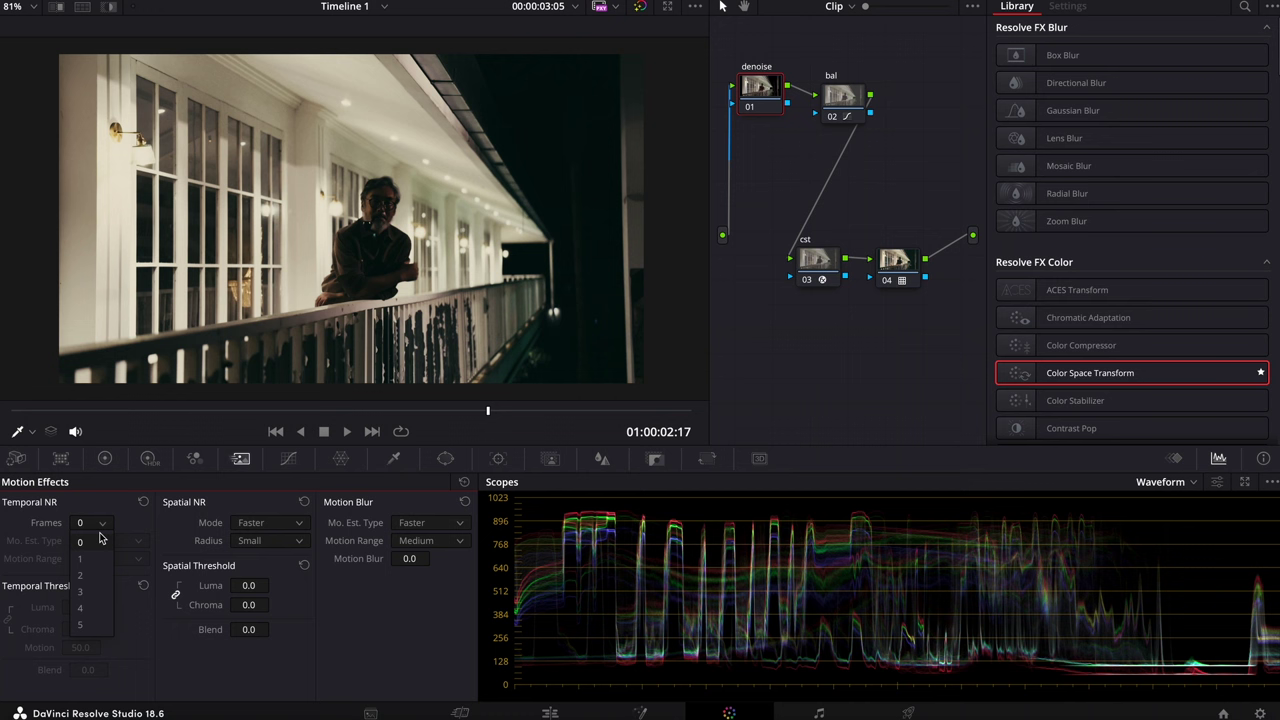
left_click(95, 585)
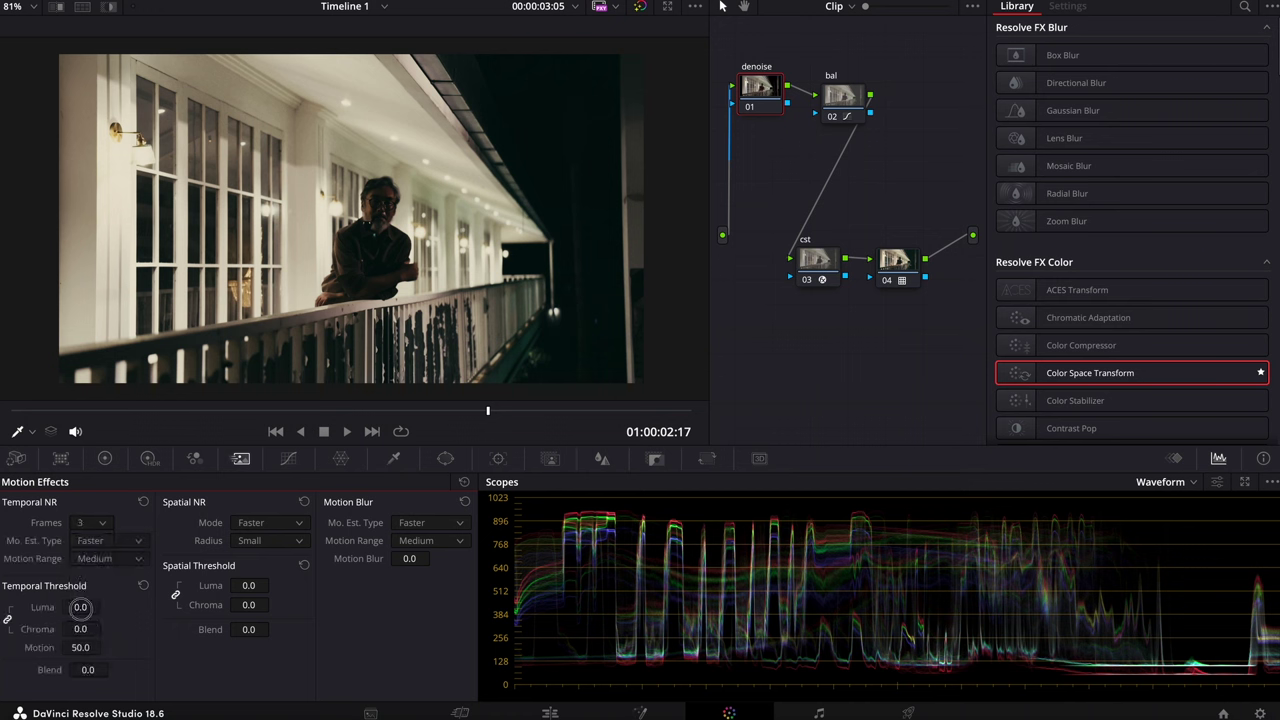
left_click_drag(81, 607, 108, 607)
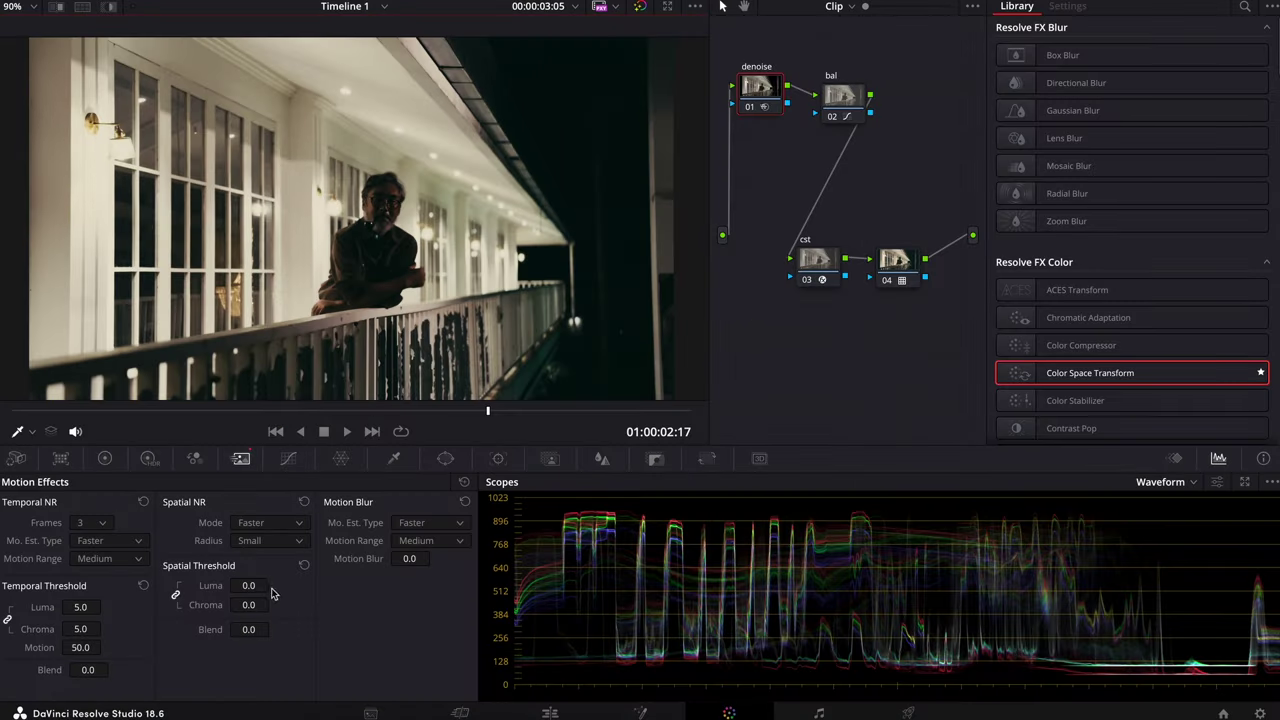
left_click_drag(248, 585, 271, 585)
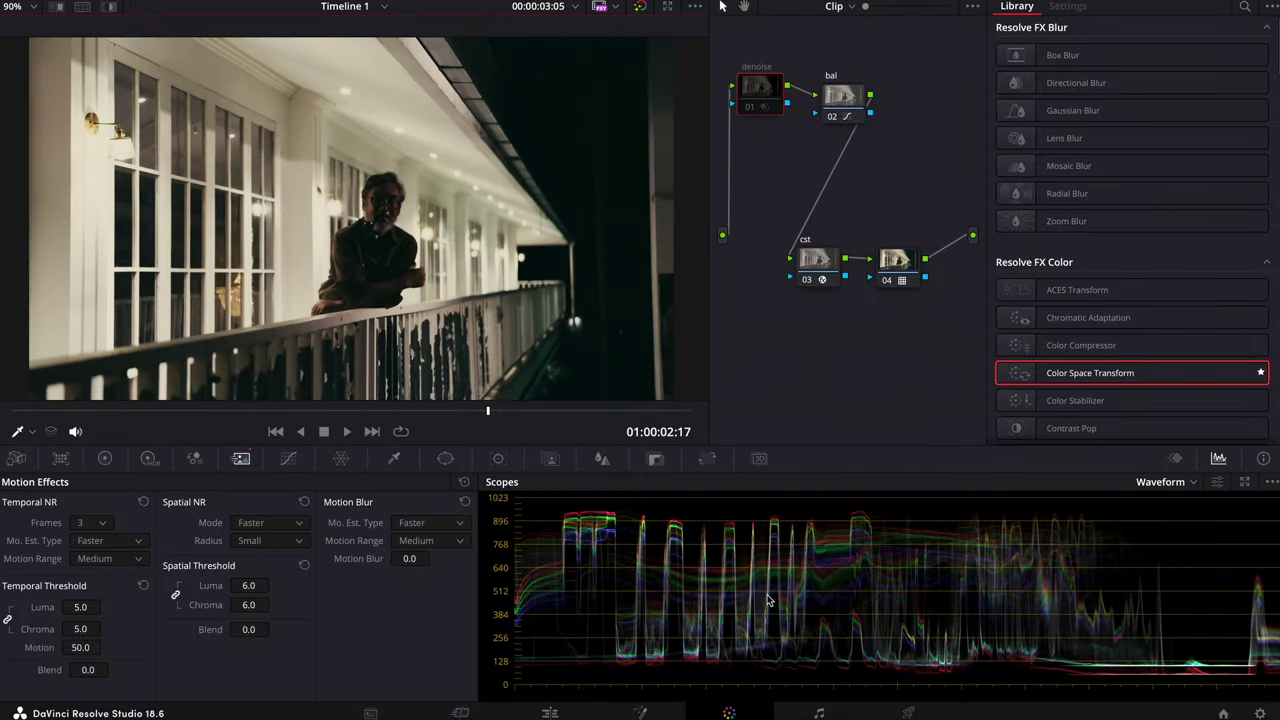
key("ctrl+d")
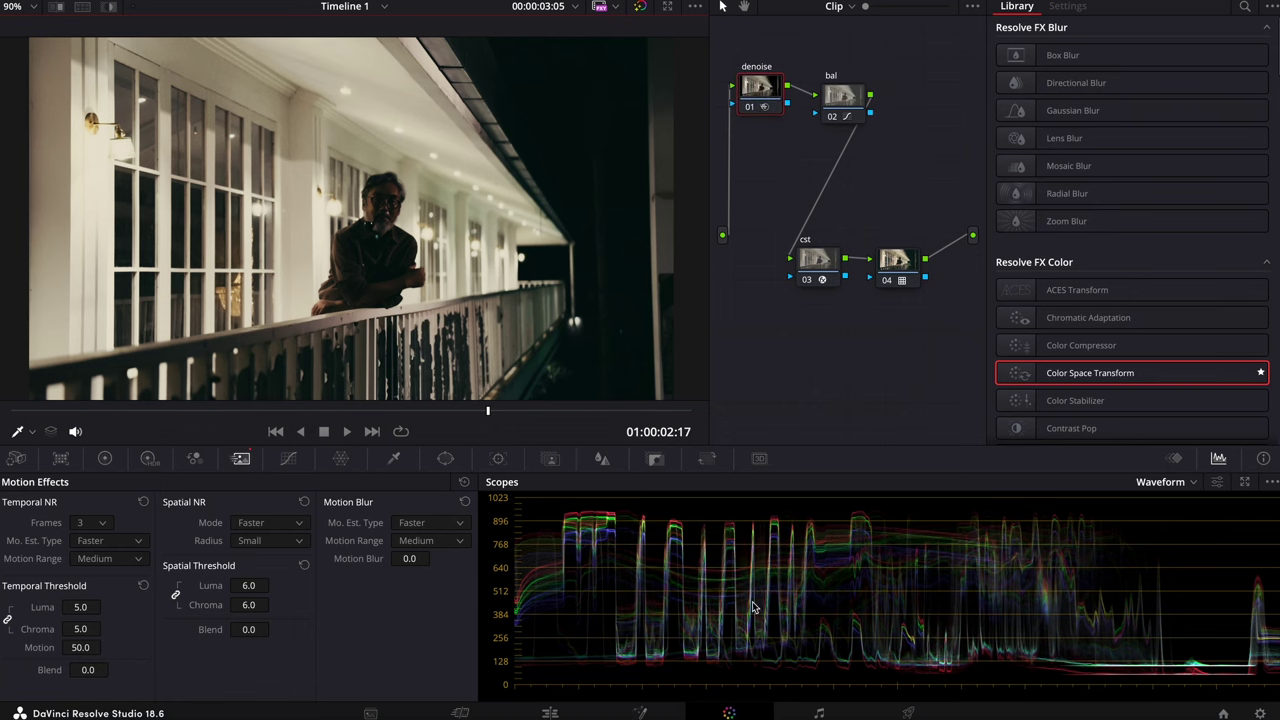
Step: Scrub and zoom through the denoised clip to review the grade near the start
left_click_drag(320, 410, 537, 412)
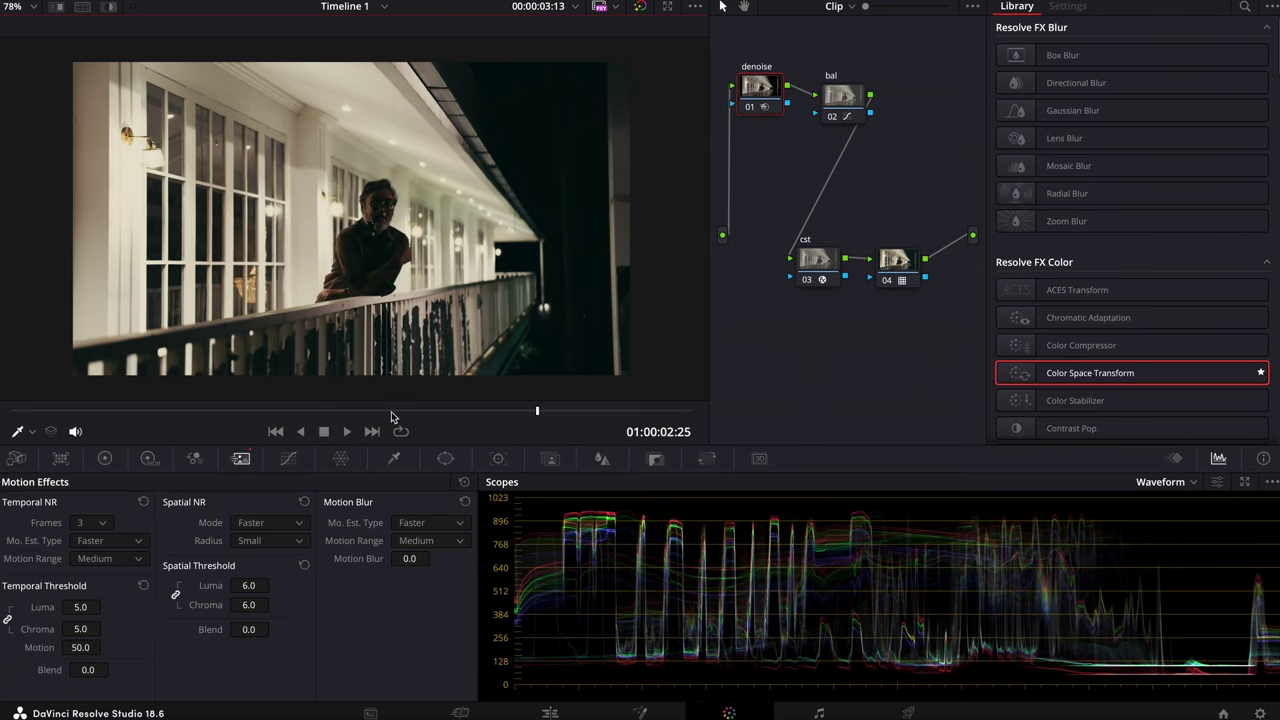
mouse_move(400, 422)
left_mouse_down()
mouse_move(131, 427)
mouse_move(208, 418)
mouse_move(197, 418)
left_mouse_up()
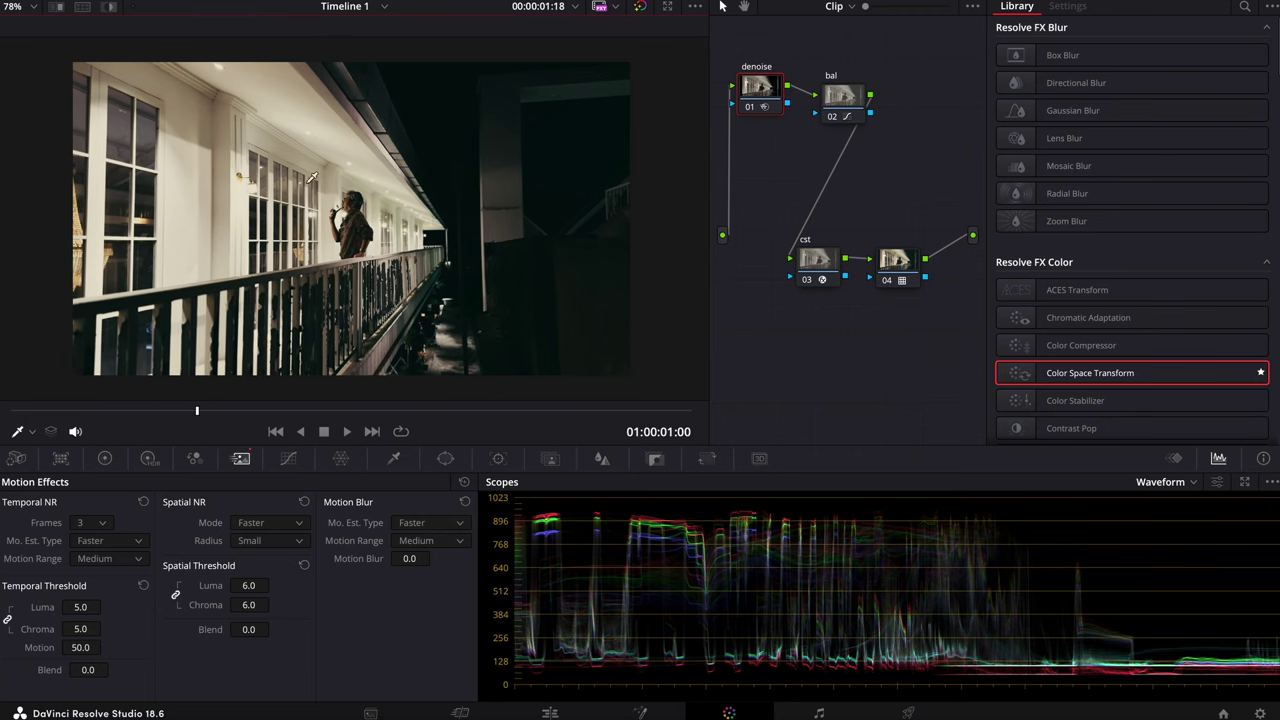
scroll(369, 230, "up", 5)
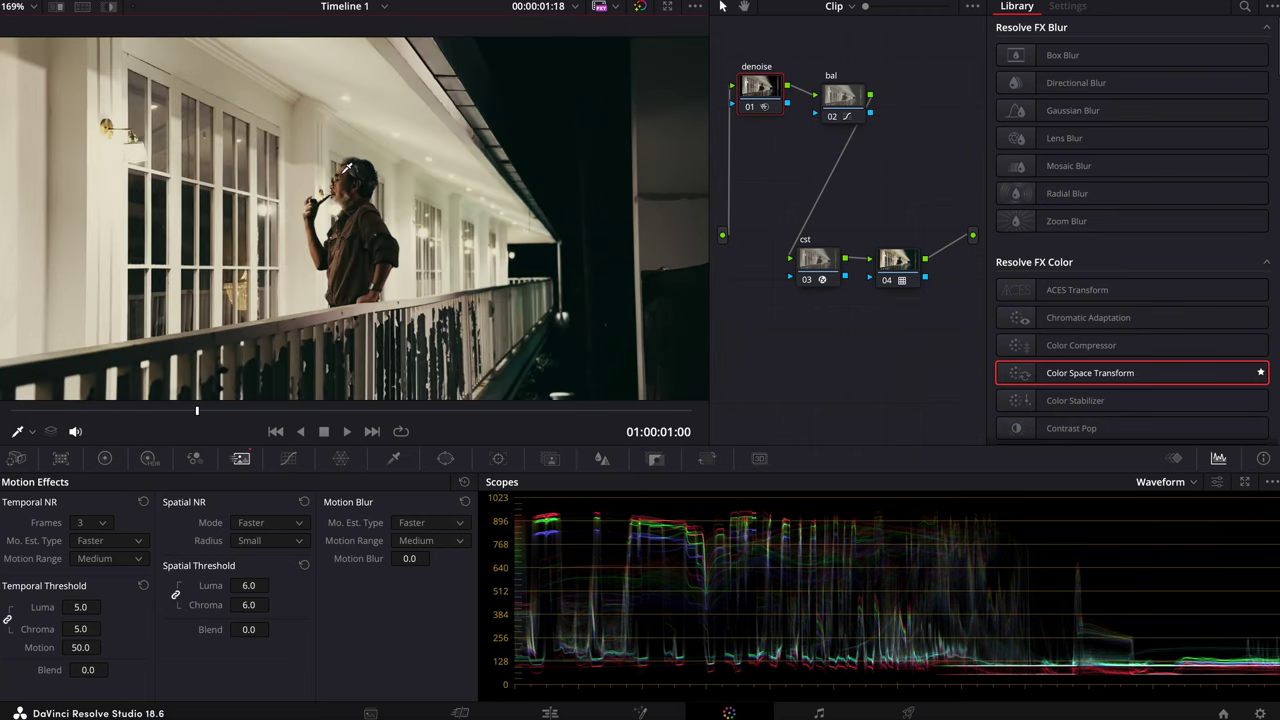
scroll(369, 230, "down", 5)
mouse_move(197, 410)
left_mouse_down()
mouse_move(69, 410)
mouse_move(178, 410)
left_mouse_up()
Step: Briefly nudge the bal curve's black point, then select node 04 to change its LUT
left_click(287, 459)
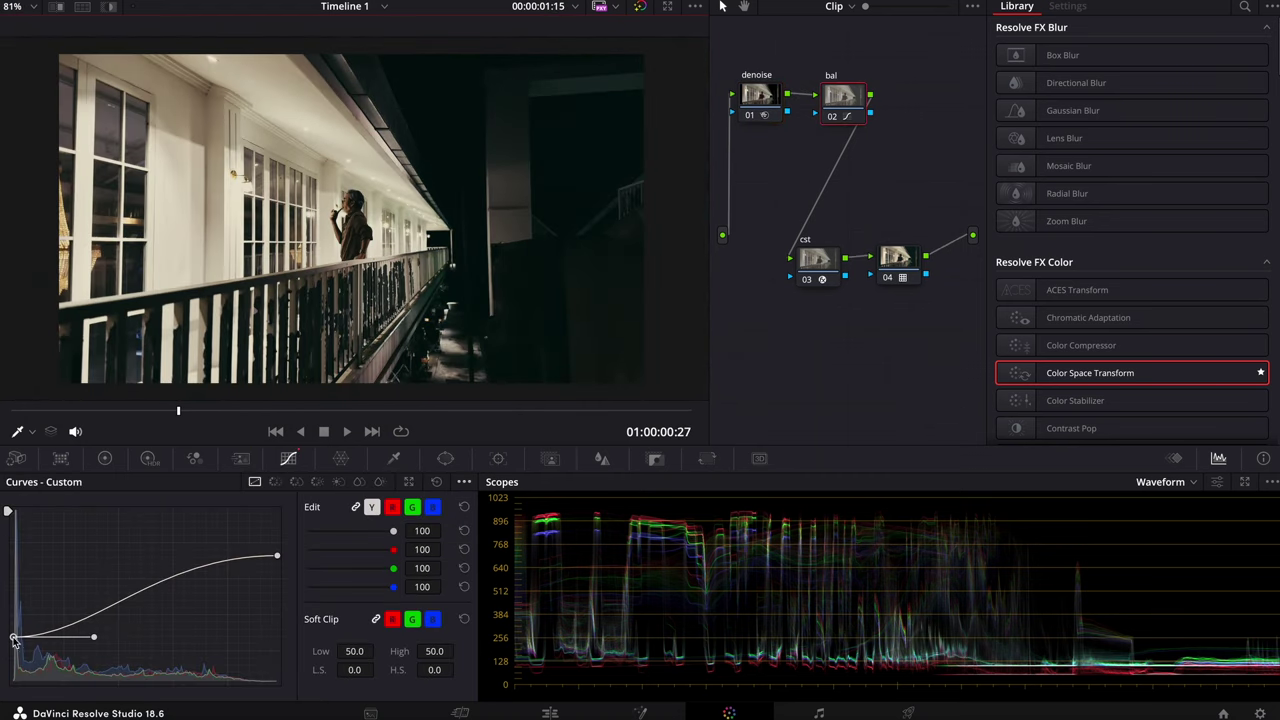
left_click_drag(13, 638, 13, 636)
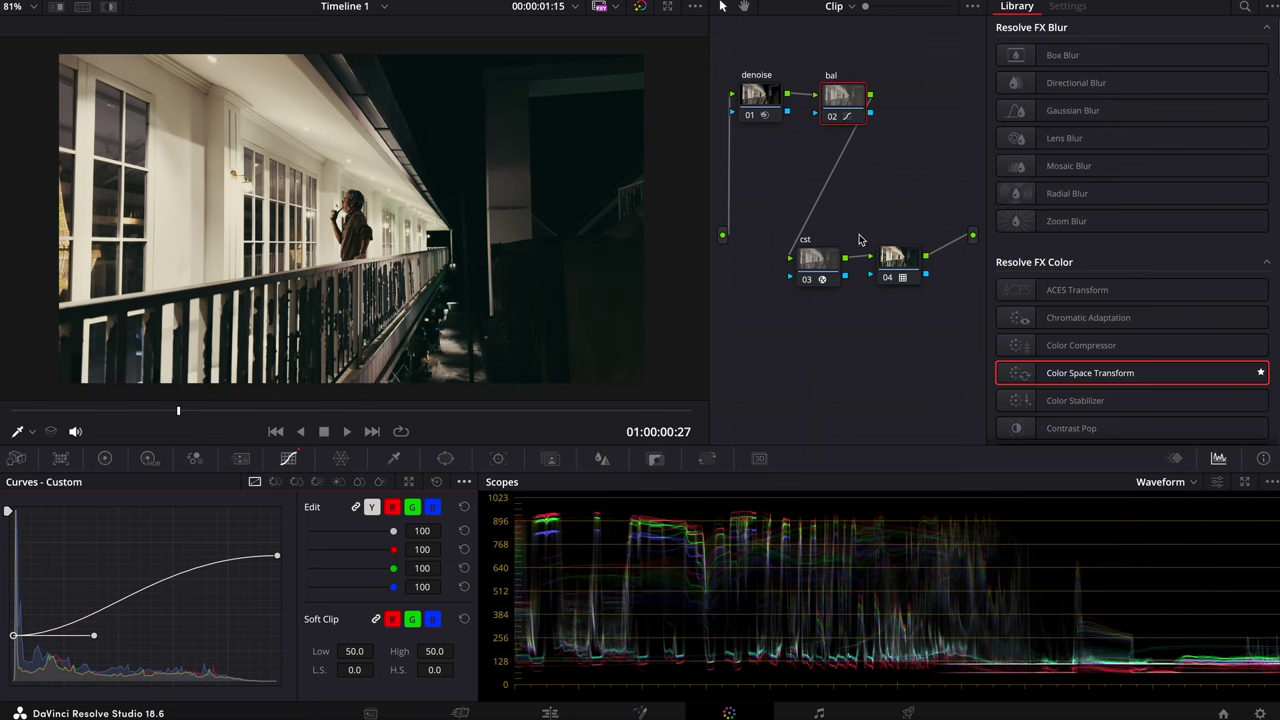
left_click(906, 260)
right_click(906, 264)
Step: Clear node 04's LUT, try a GX Movie LUT, then settle on GX Basic Rec709 and review frames
left_click(932, 278)
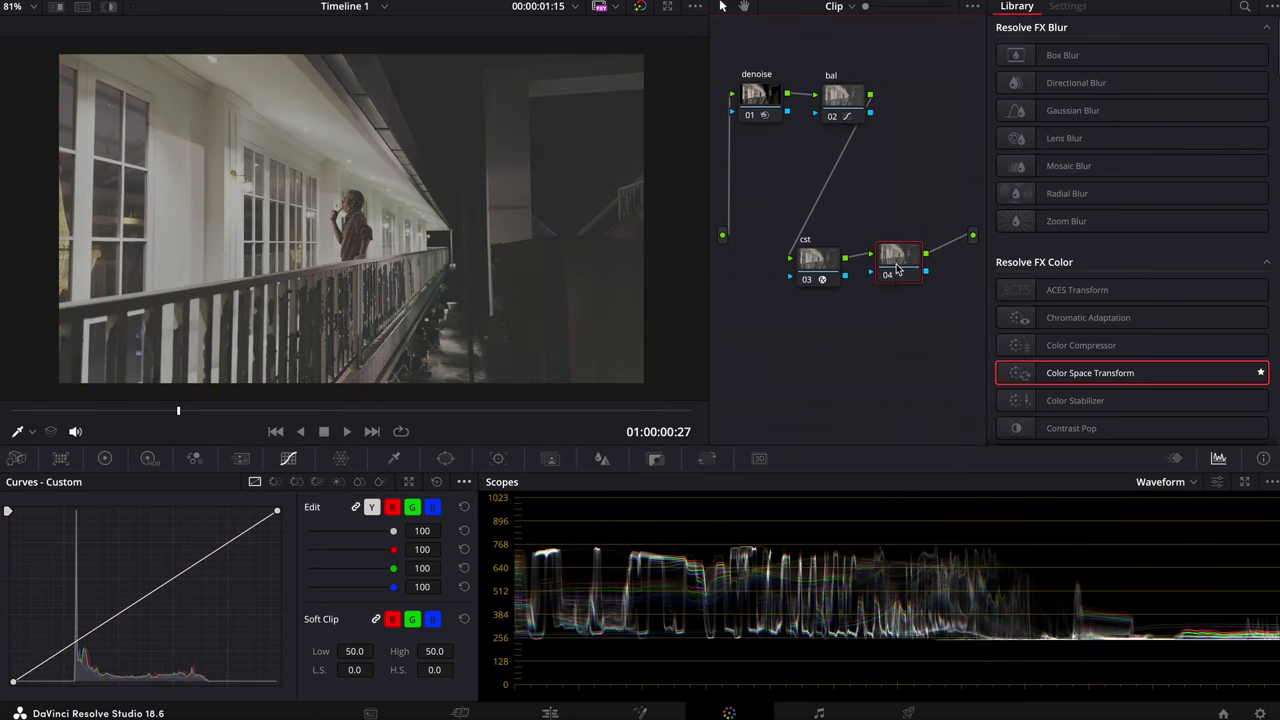
right_click(898, 268)
mouse_move(922, 430)
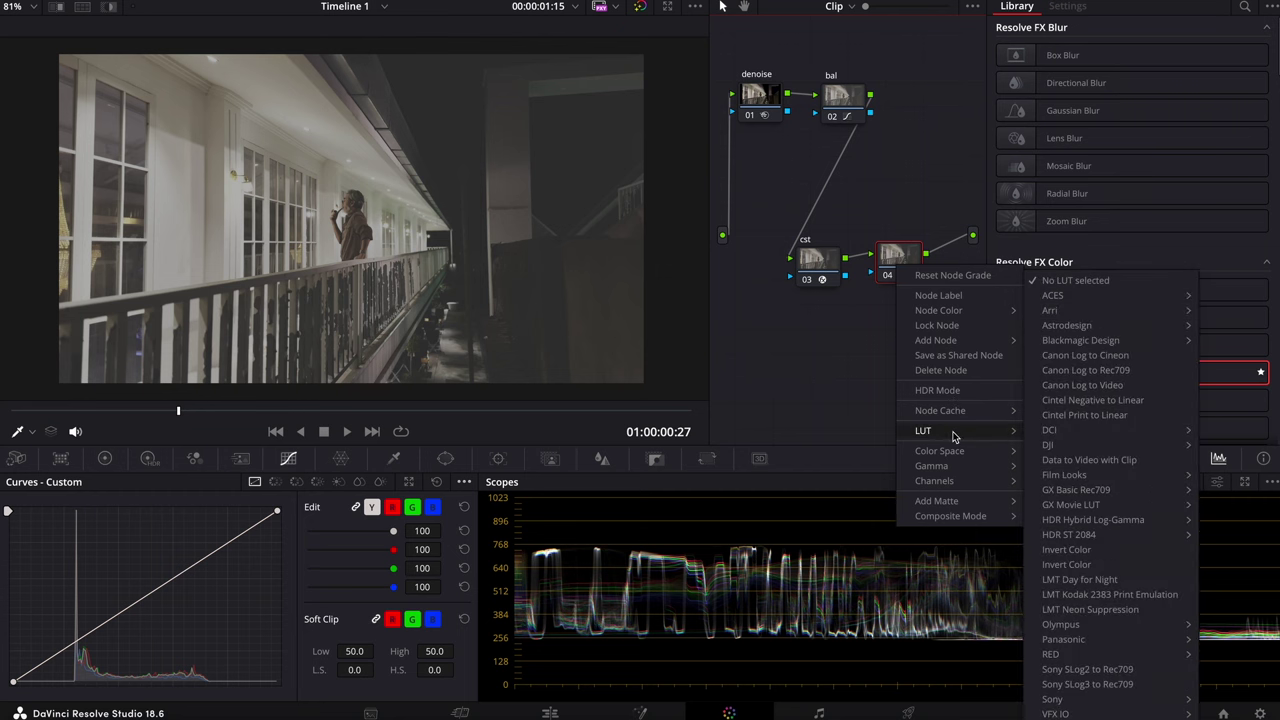
mouse_move(1072, 505)
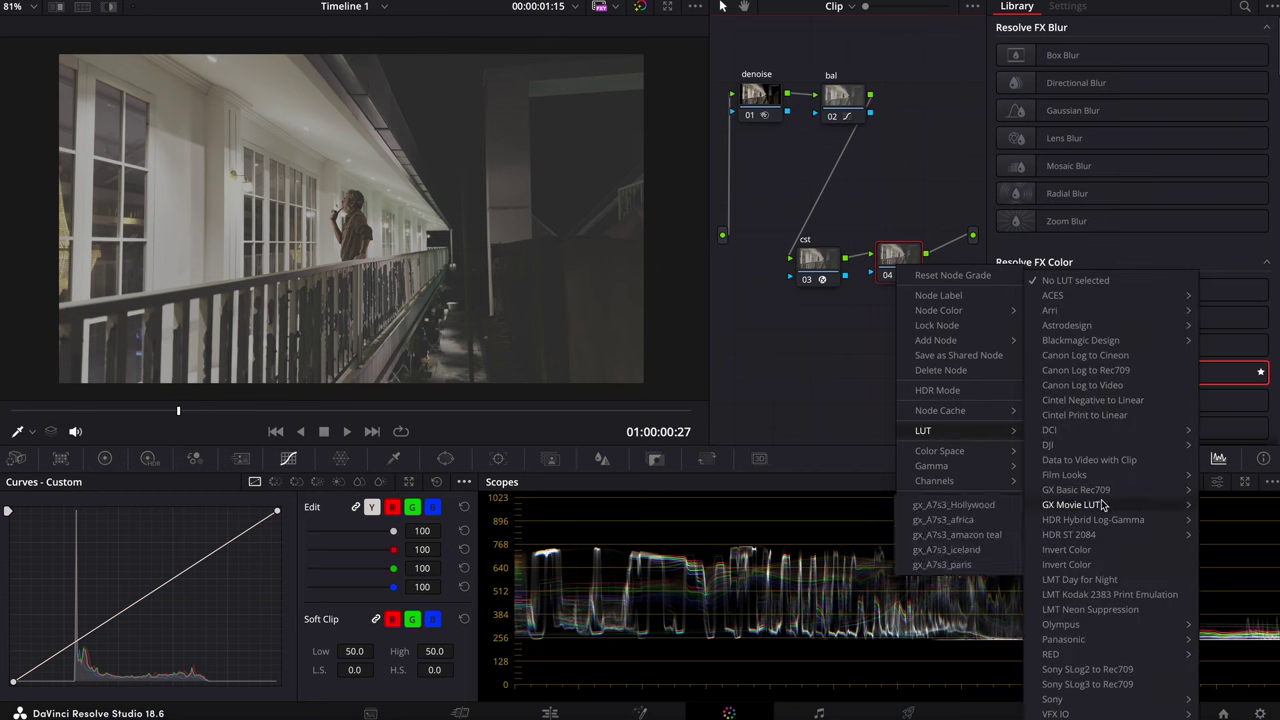
left_click(955, 505)
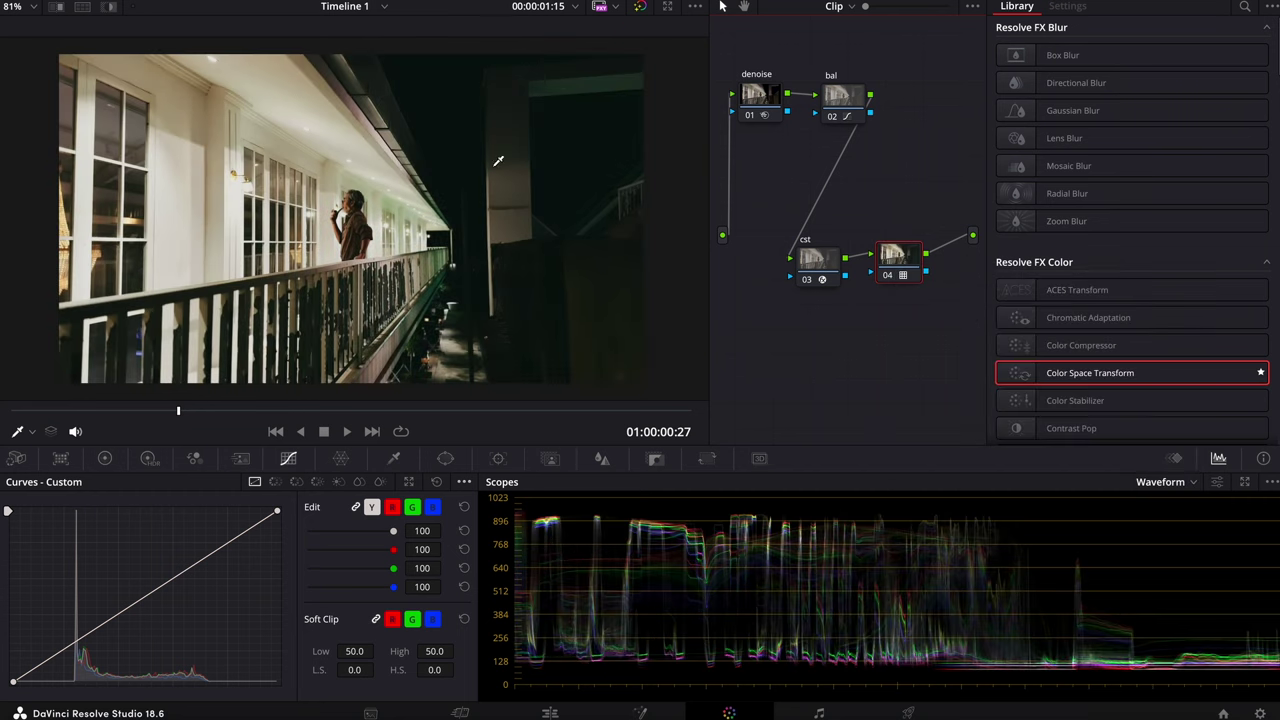
right_click(900, 266)
mouse_move(1081, 504)
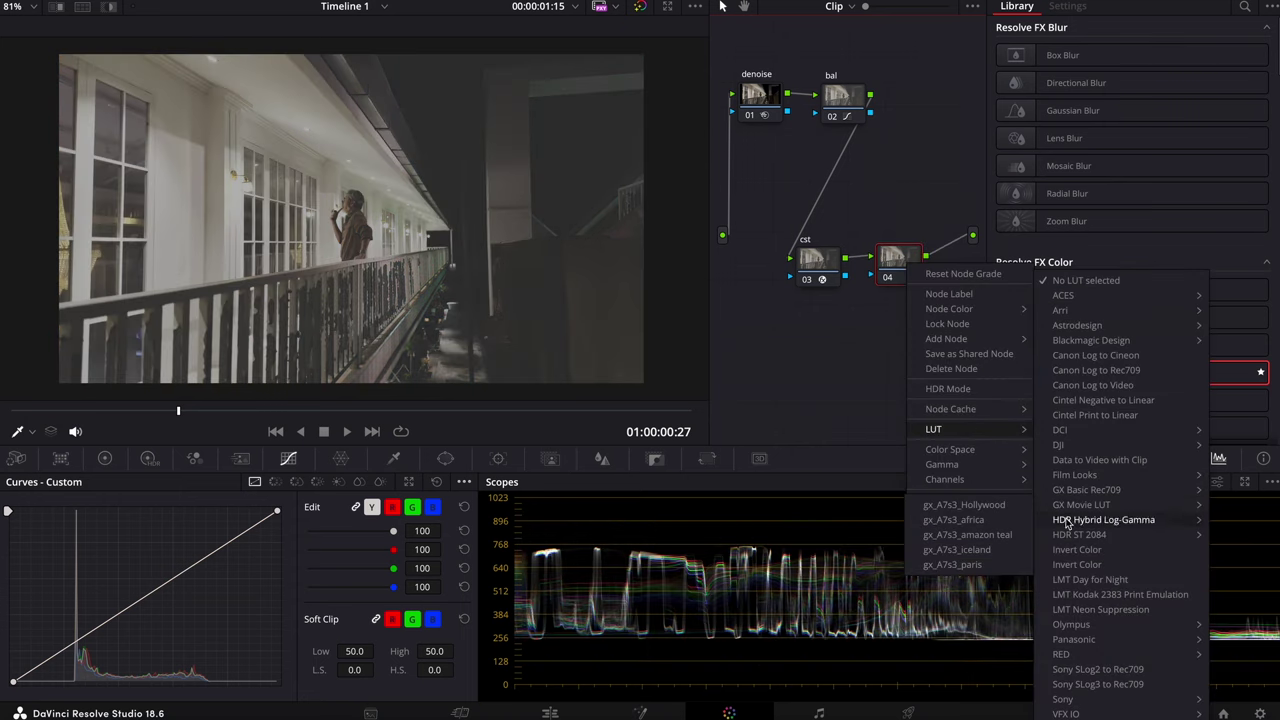
left_click(1090, 490)
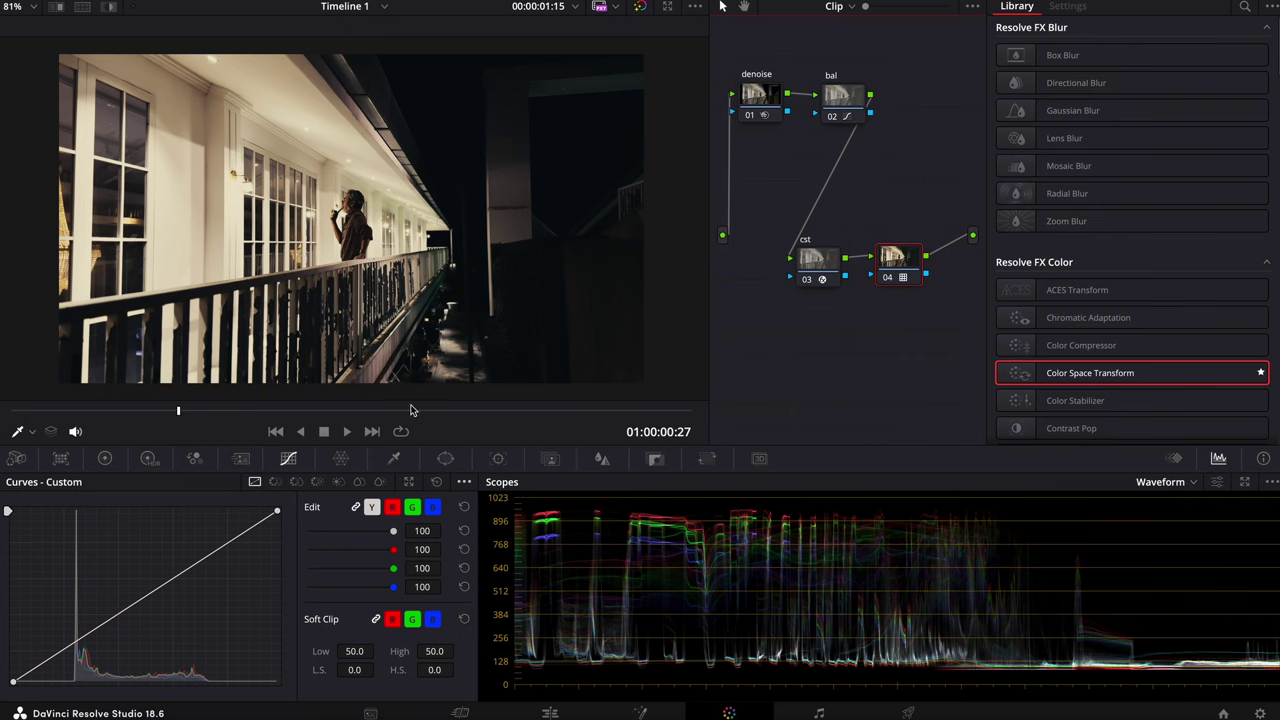
left_click_drag(237, 412, 203, 411)
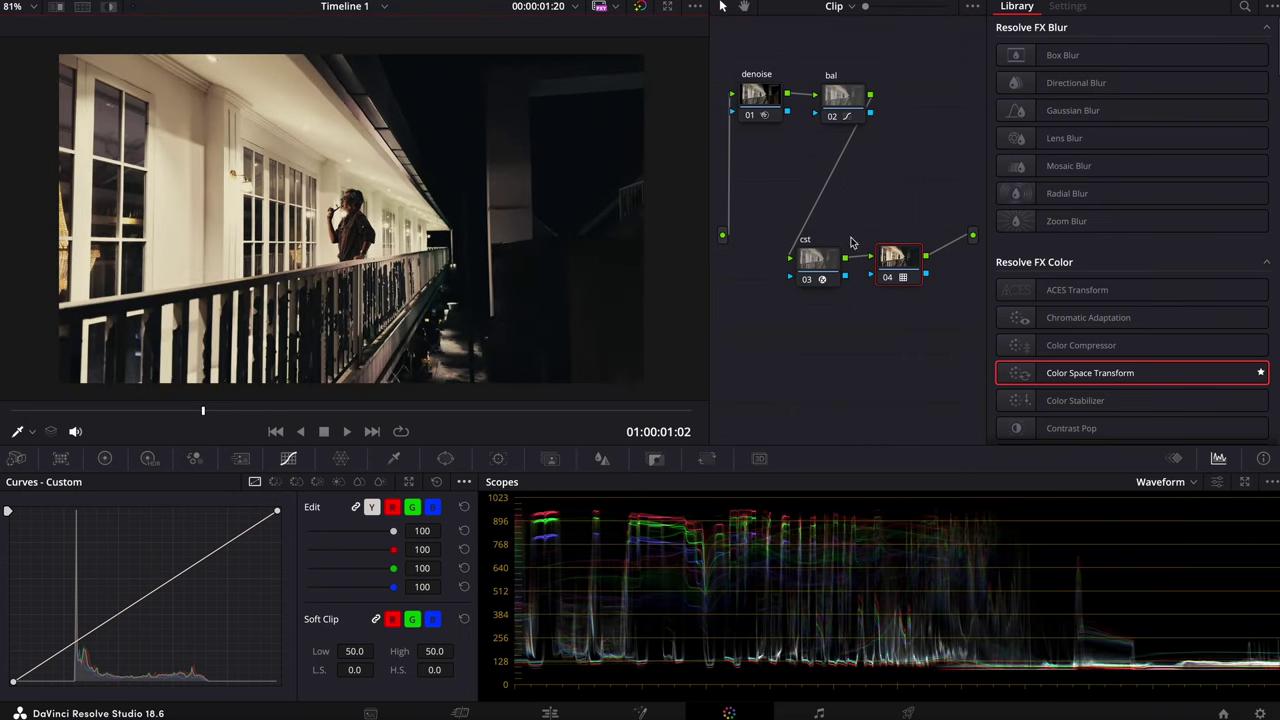
Step: Lift the bal curve's black point slightly and rework the shadow point's position
left_click(862, 115)
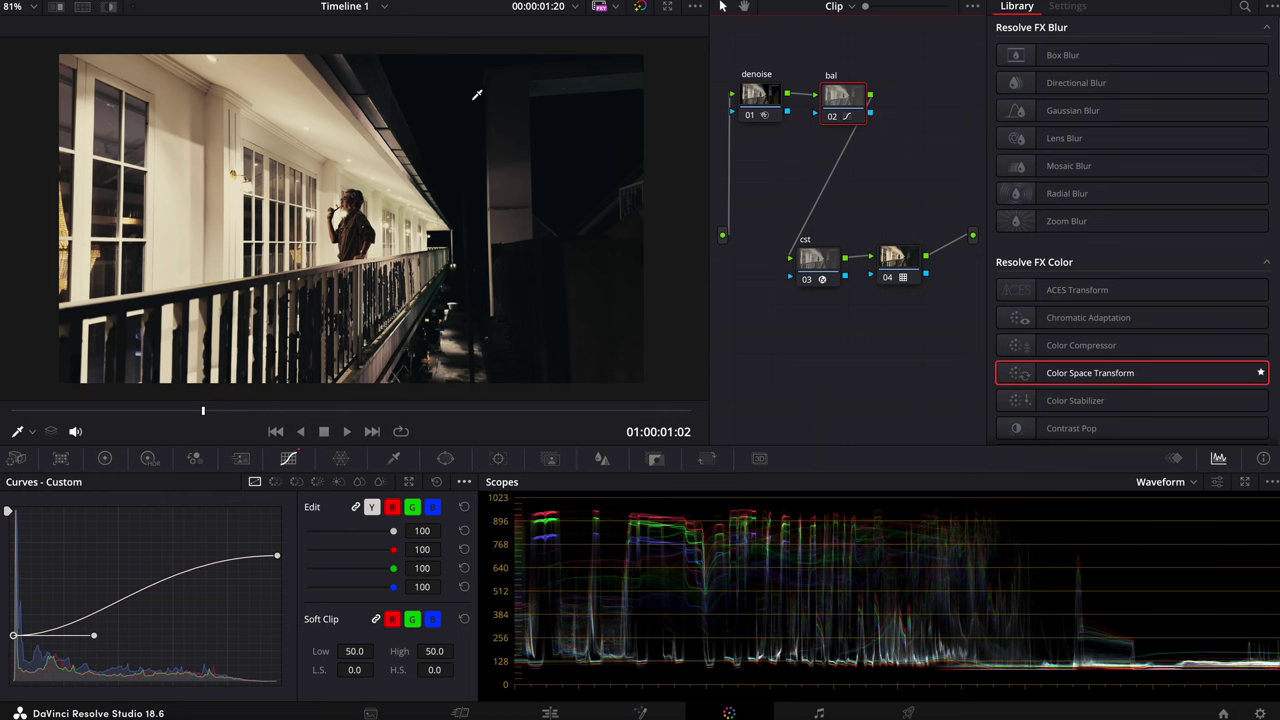
left_click_drag(13, 637, 13, 630)
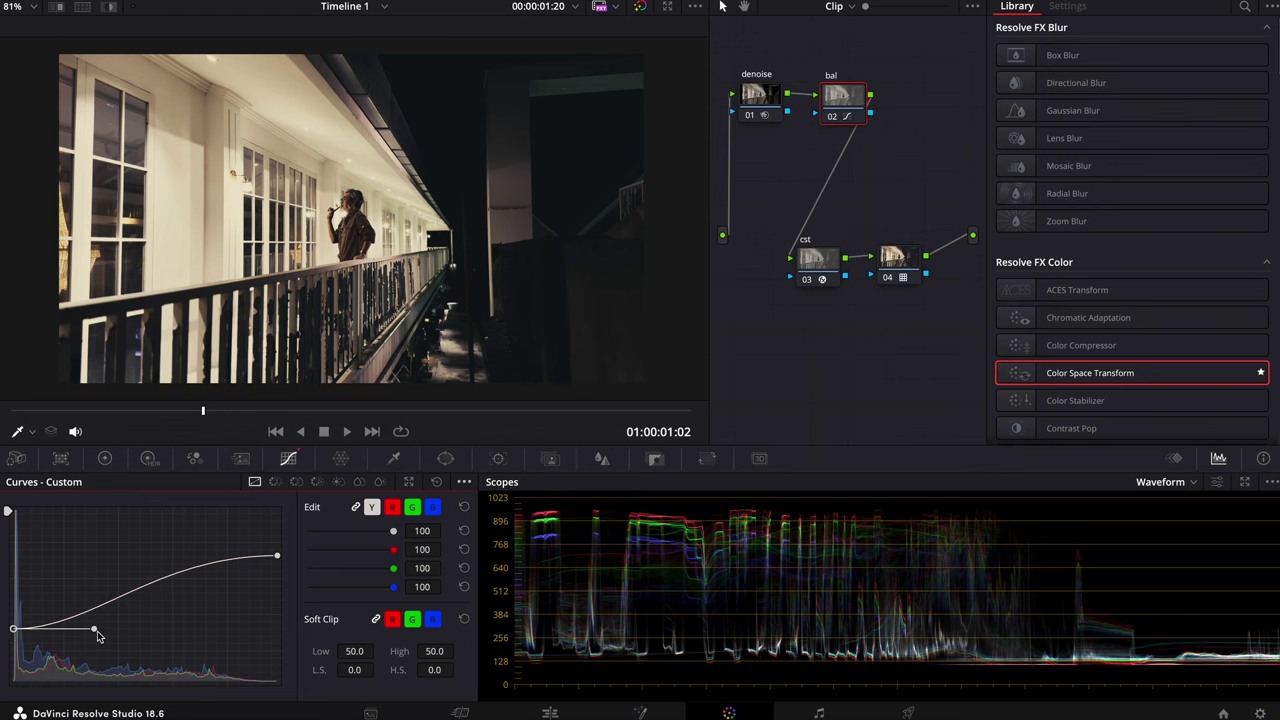
left_click_drag(95, 633, 51, 633)
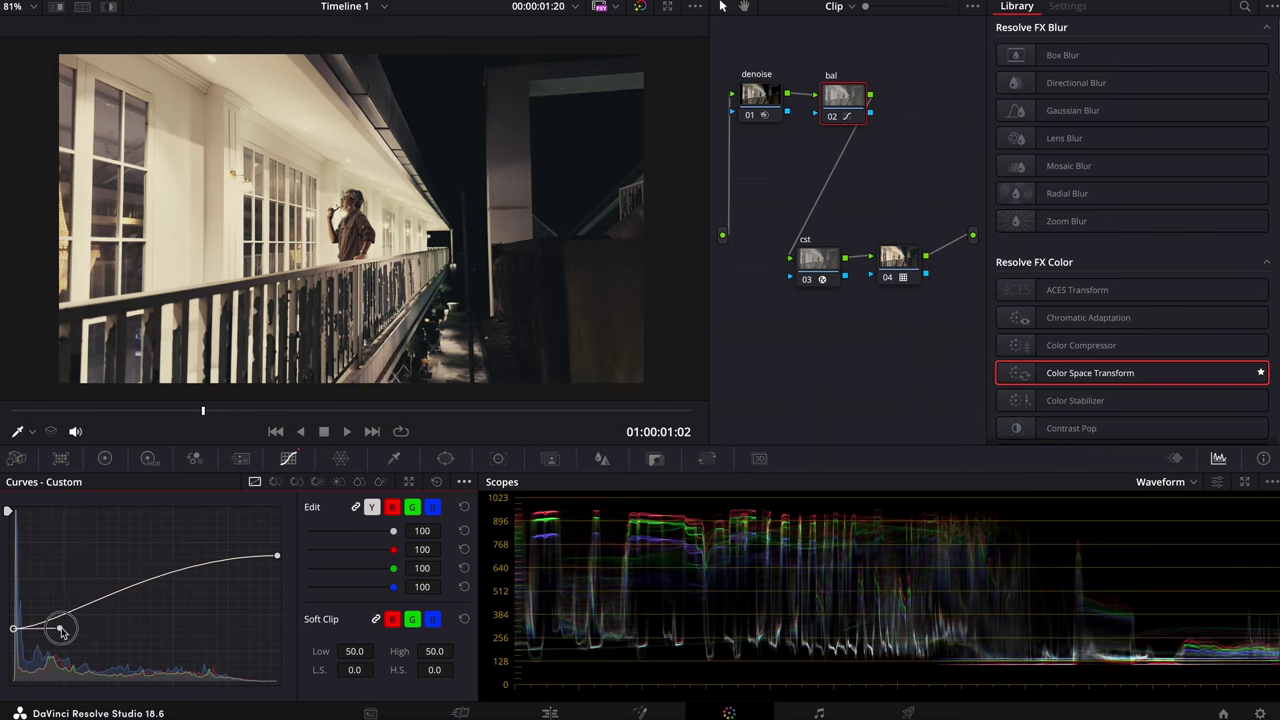
left_click_drag(51, 633, 95, 633)
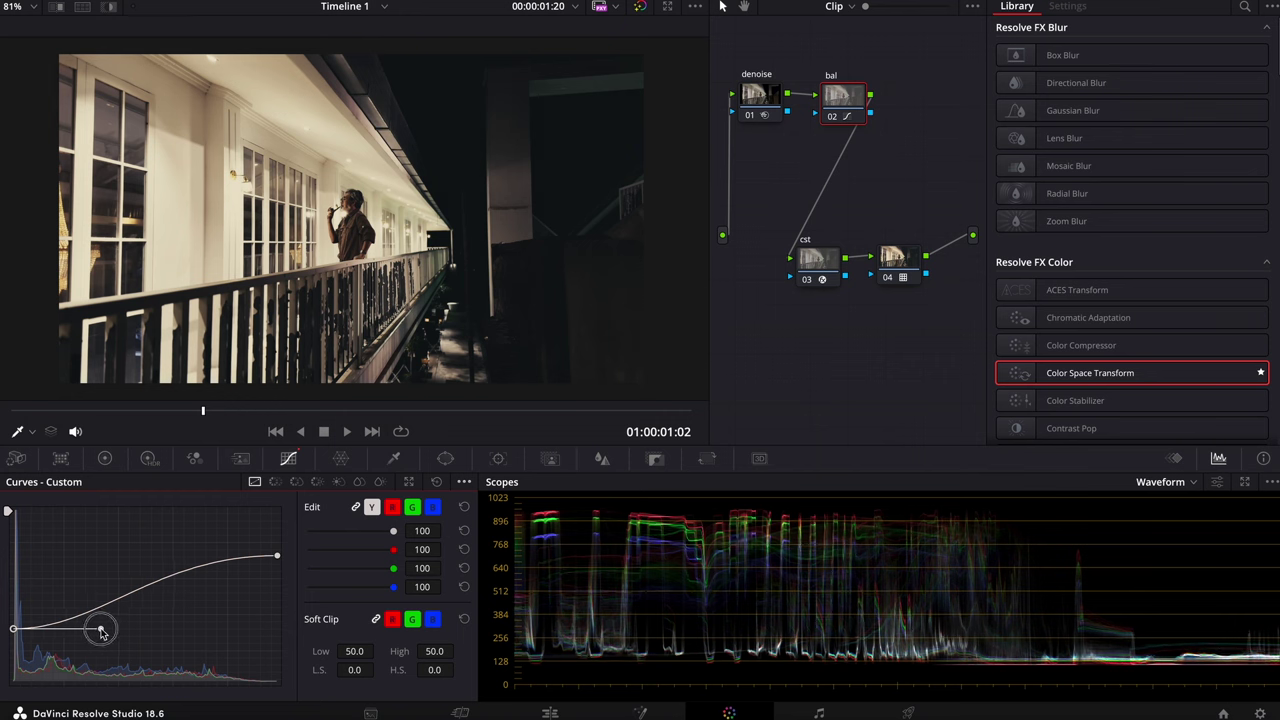
left_click_drag(95, 632, 97, 632)
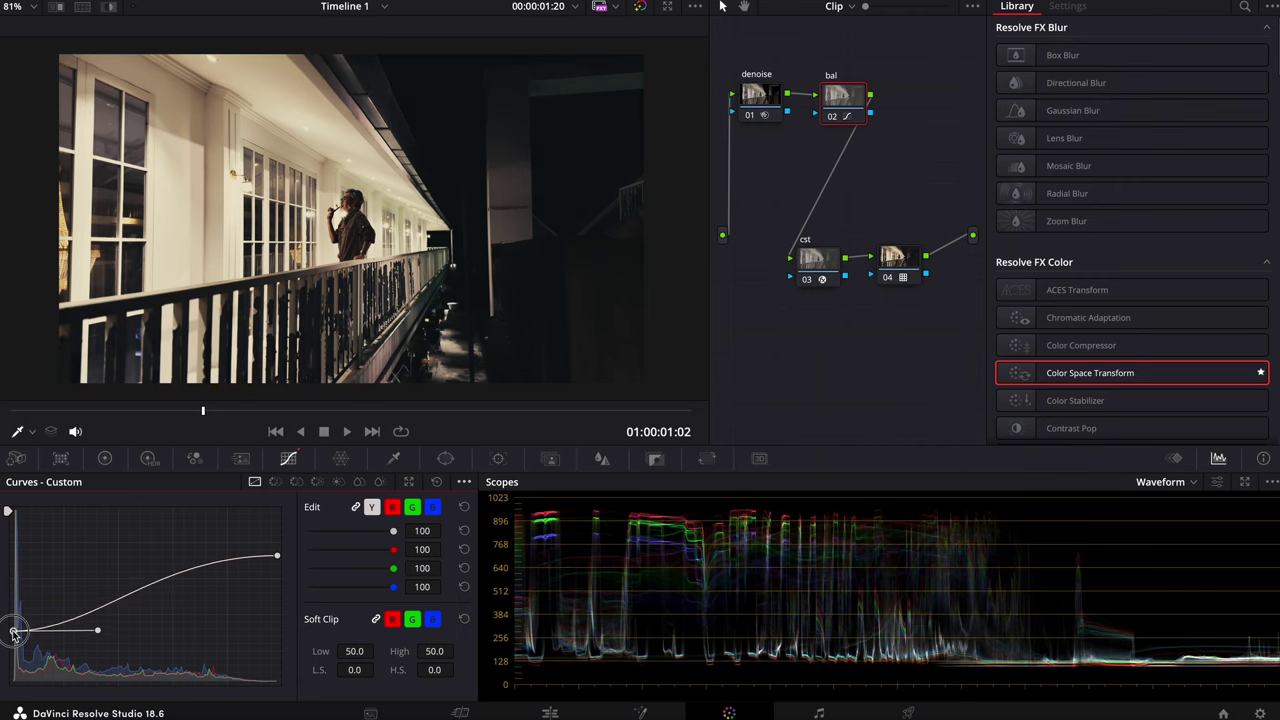
Step: Jump to a later frame and zoom the viewer to check the shadows
left_click(258, 410)
scroll(445, 216, "up", 3)
scroll(445, 216, "up", 3)
scroll(455, 213, "up", 2)
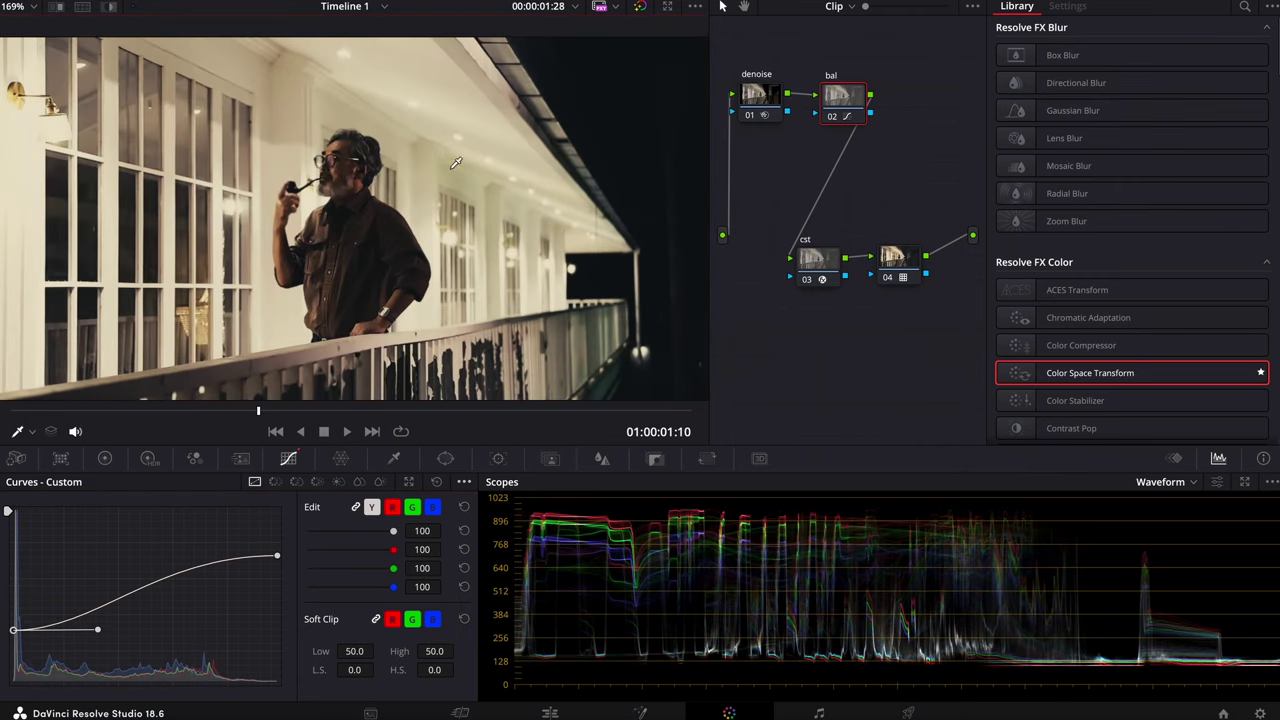
scroll(524, 238, "down", 1)
scroll(524, 238, "down", 3)
scroll(524, 238, "down", 1)
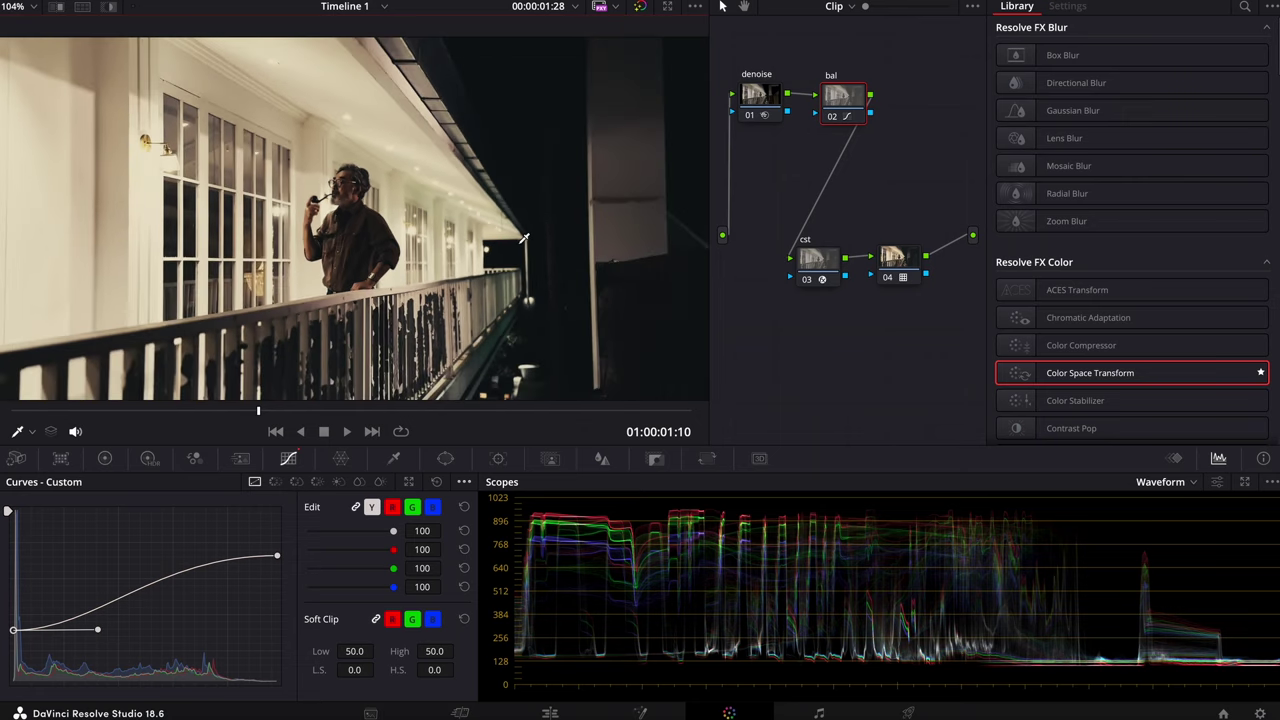
Step: Add a new node 05 after the LUT node and rearrange the node graph
left_click(899, 275)
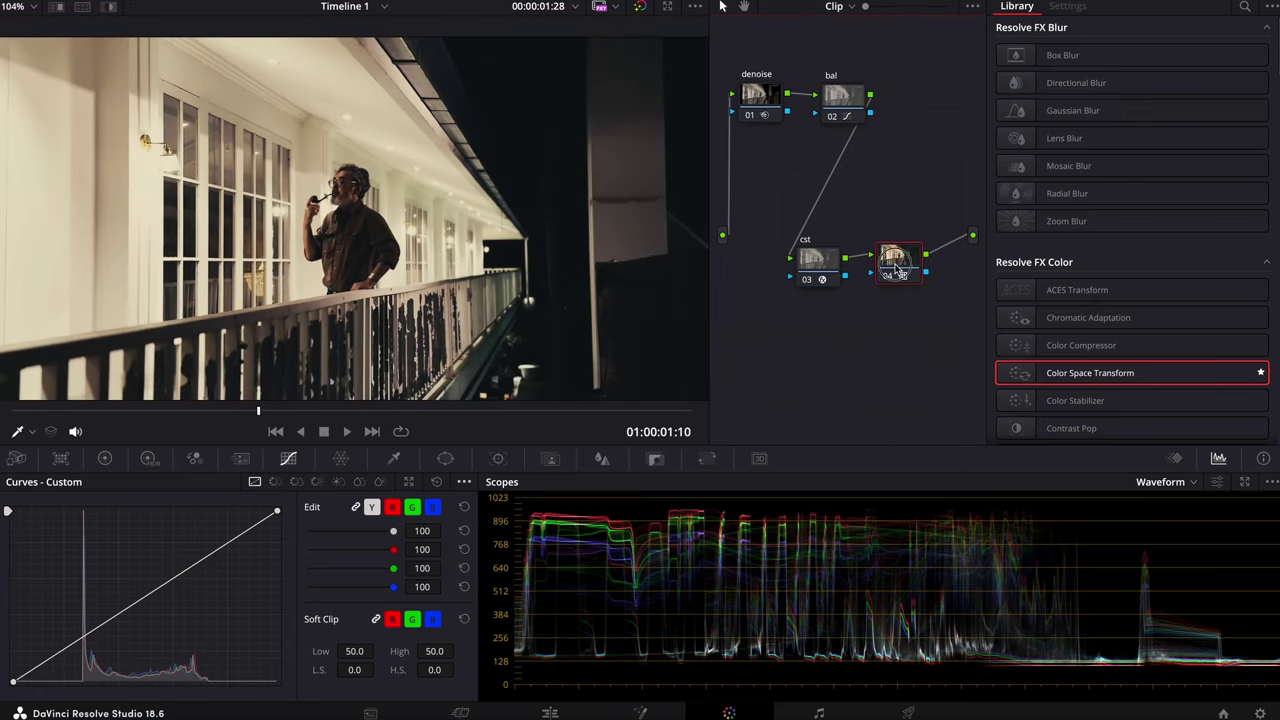
key("alt+o")
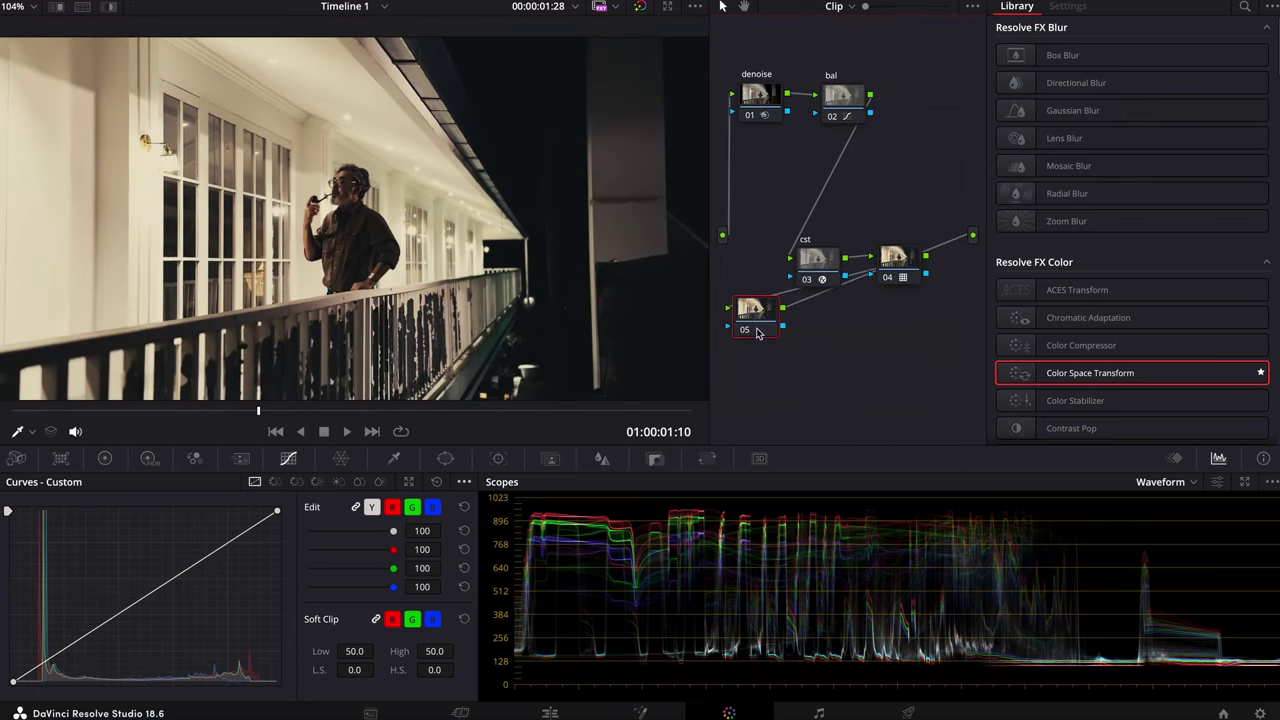
left_click_drag(895, 256, 890, 232)
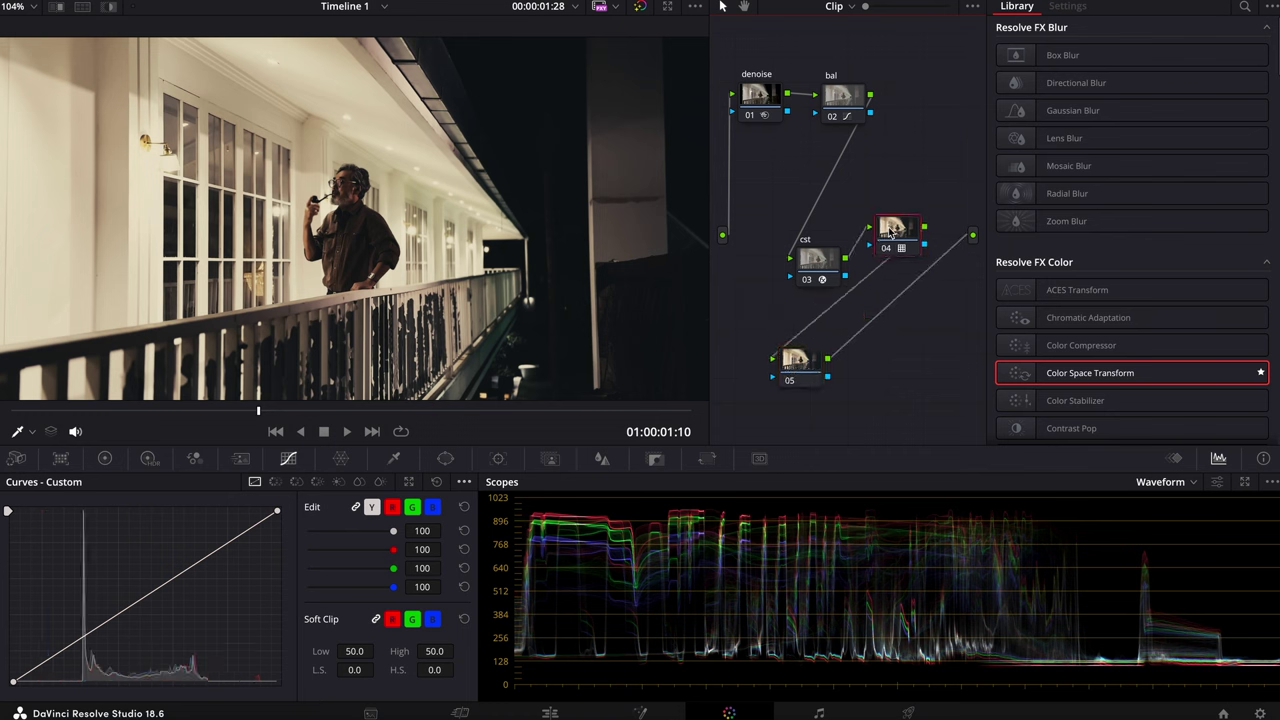
scroll(1100, 331, "down", 5)
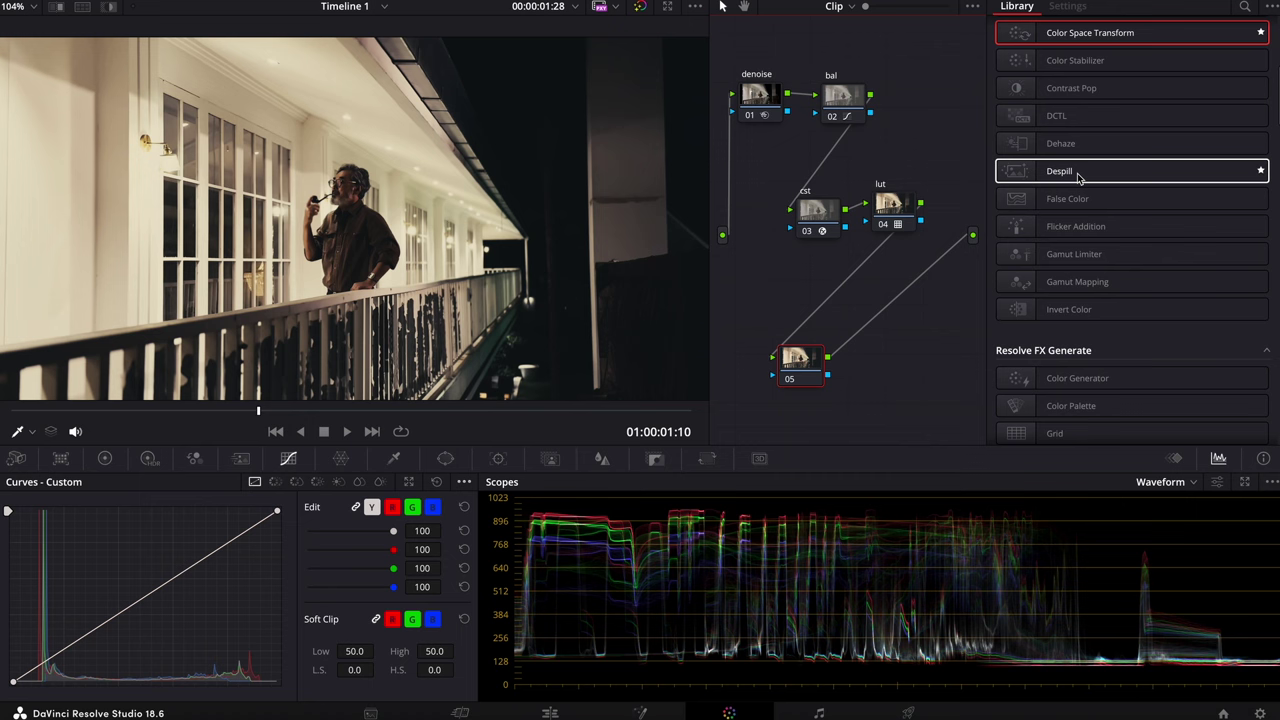
Step: Apply Despill to node 05 with Green key colour at strength about 0.41, toggling to compare
left_click_drag(1078, 177, 805, 370)
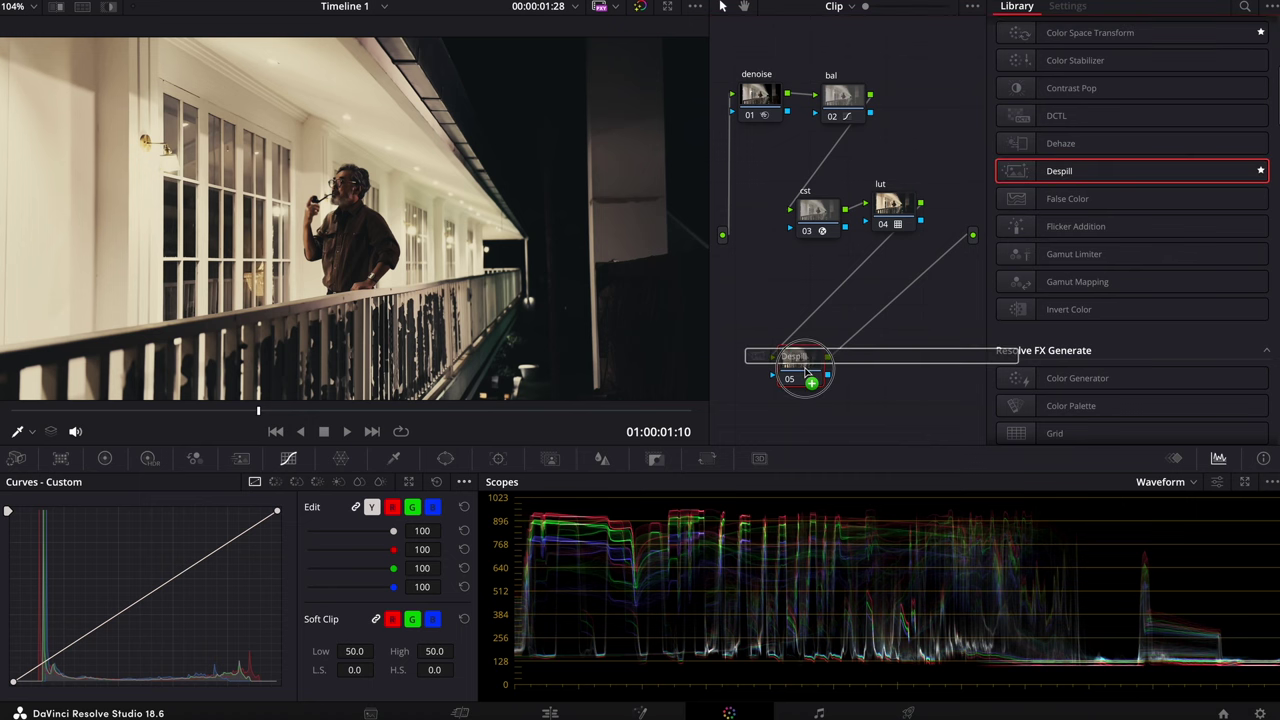
left_click_drag(805, 370, 806, 374)
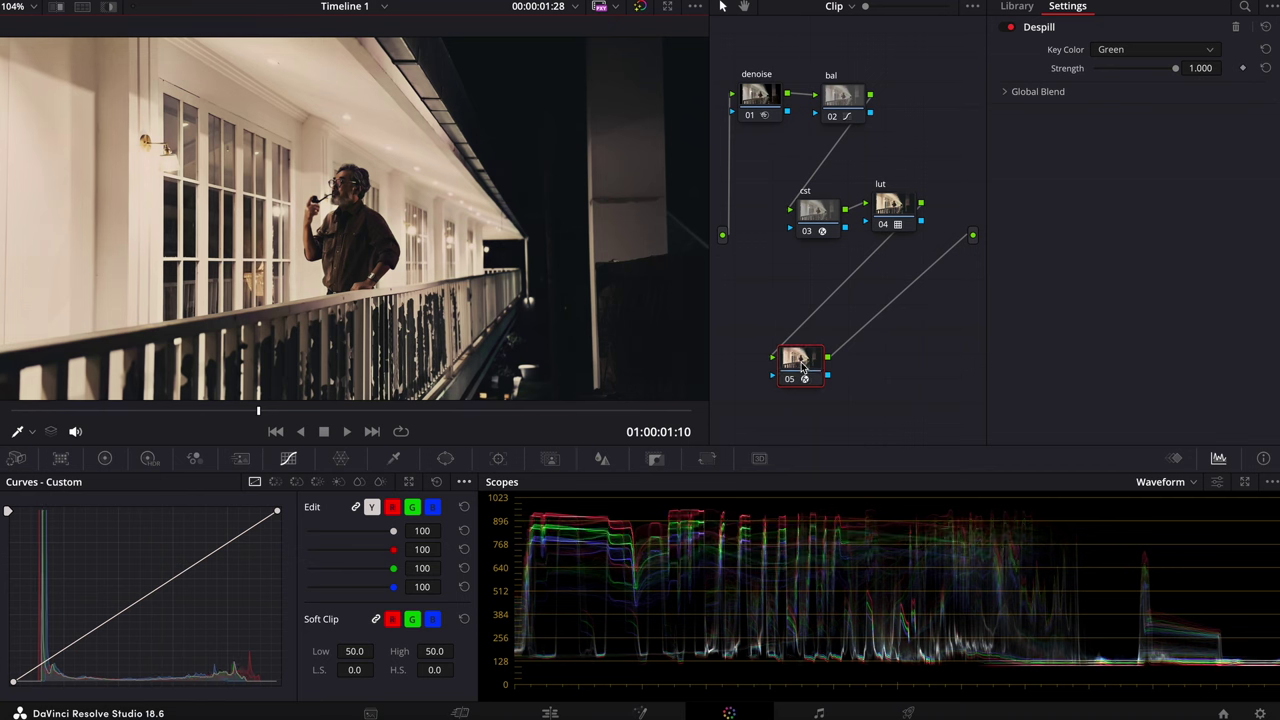
left_click(1118, 54)
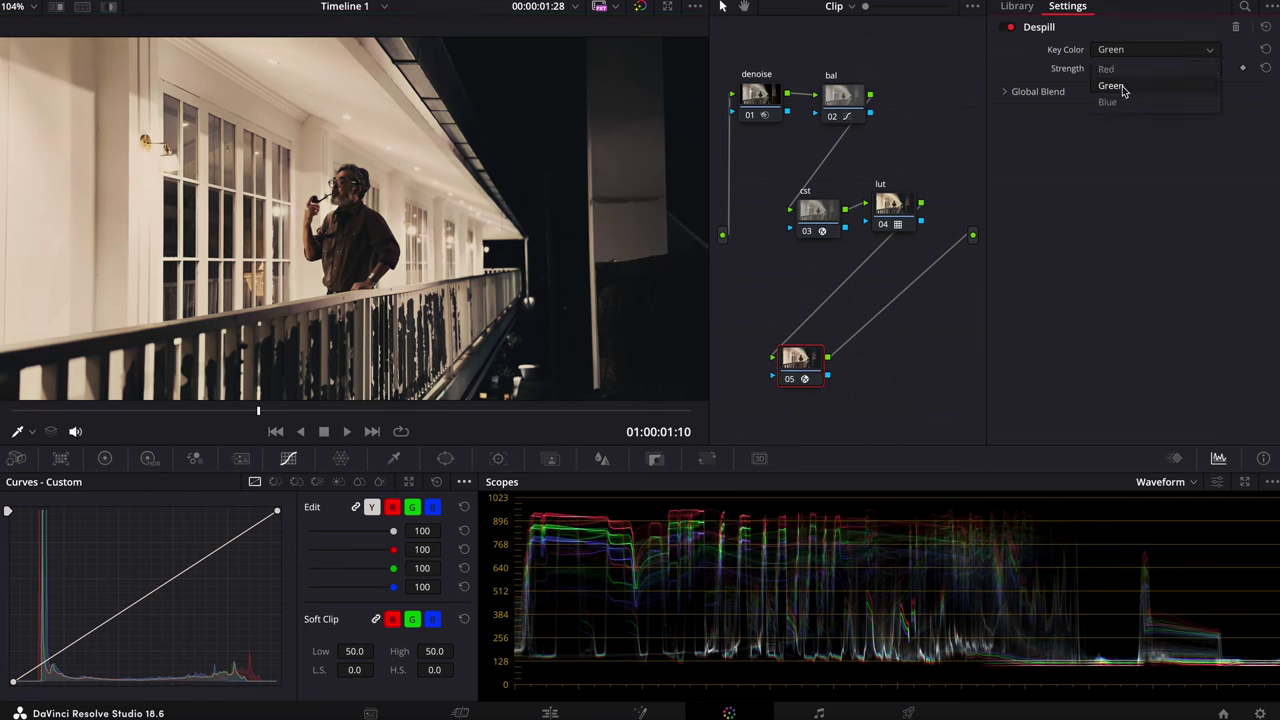
left_click(1122, 90)
left_click_drag(1180, 68, 1027, 80)
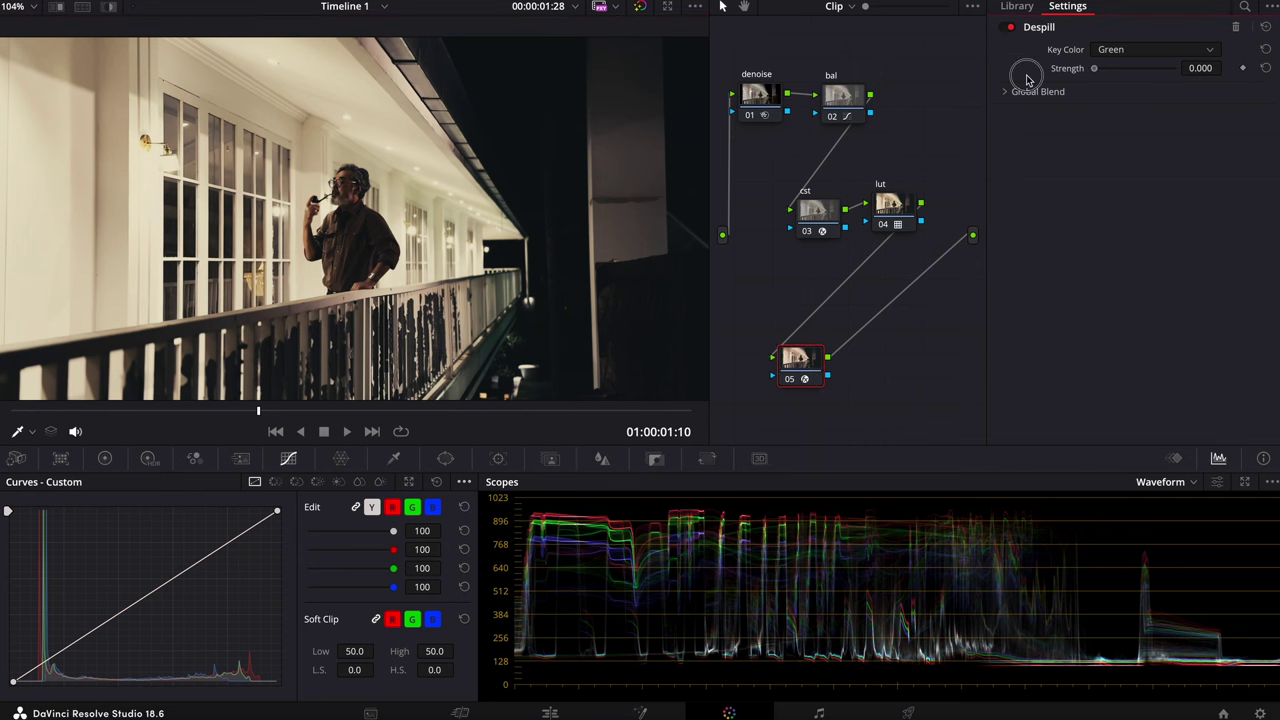
left_click_drag(1097, 73, 1132, 79)
key("ctrl+d")
key("ctrl+d")
key("ctrl+d")
key("ctrl+d")
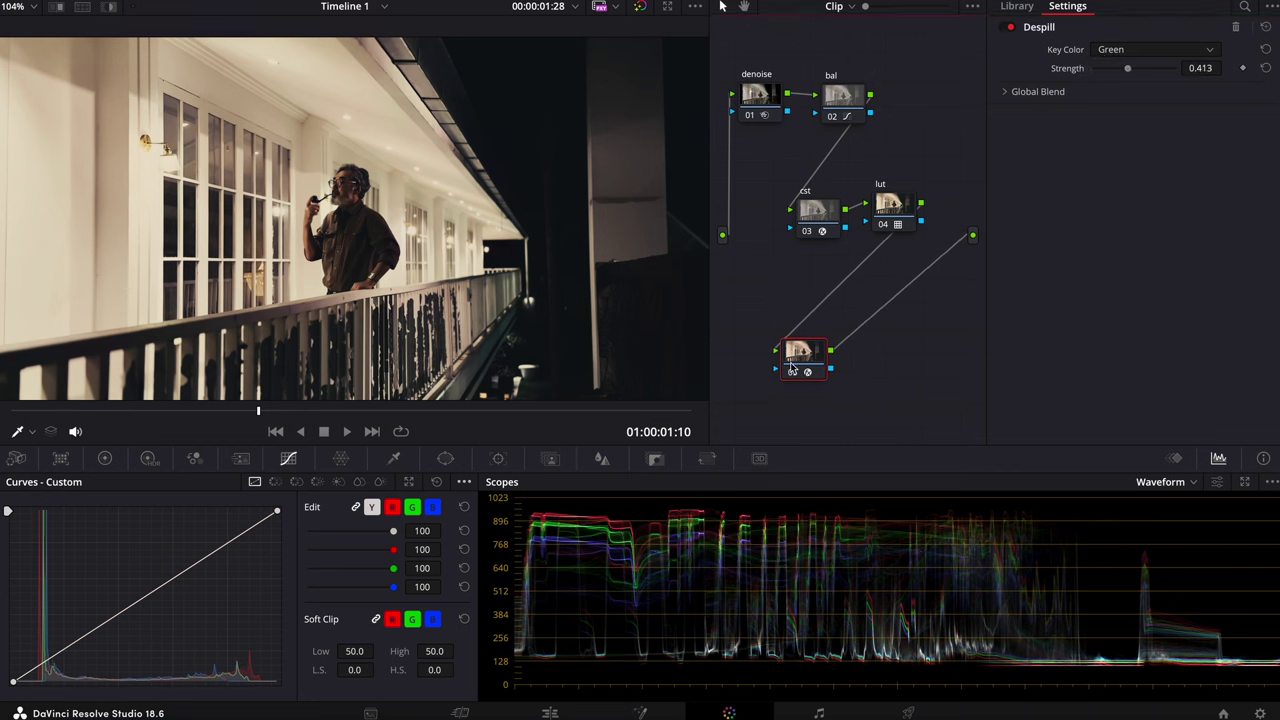
key("ctrl+d")
key("ctrl+d")
key("ctrl+d")
key("ctrl+d")
scroll(525, 297, "down", 2)
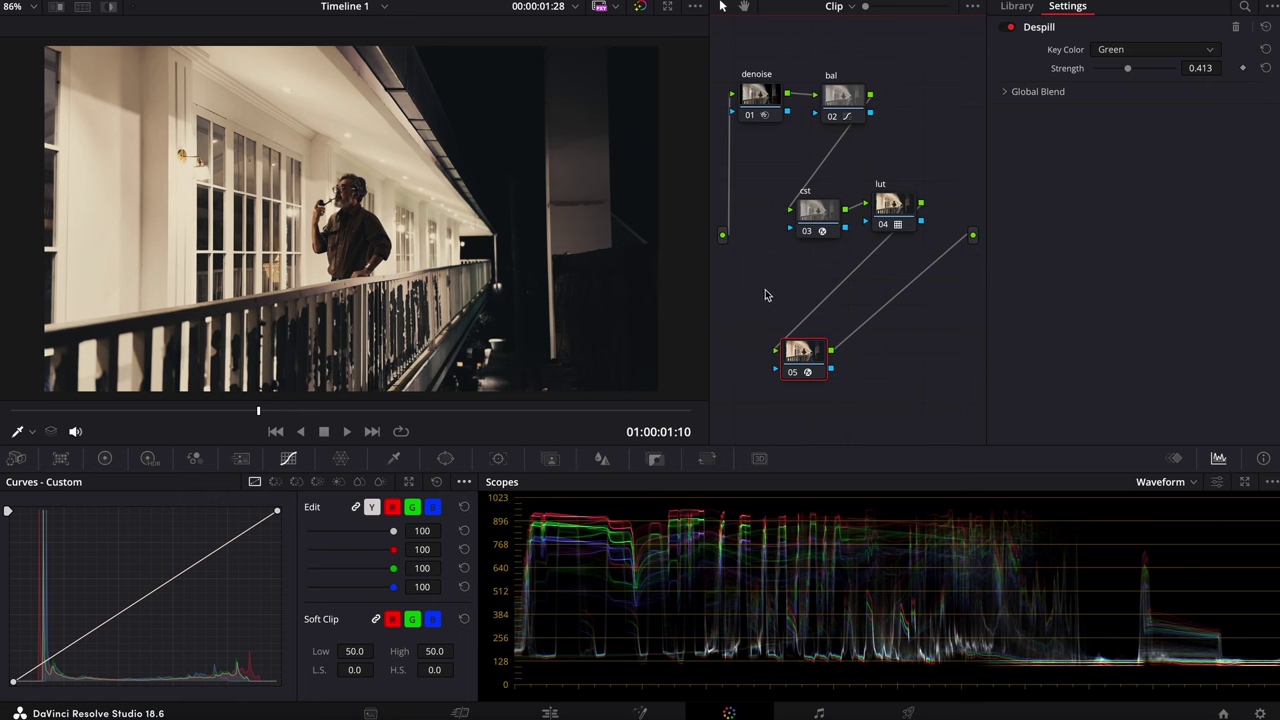
left_click_drag(805, 353, 806, 350)
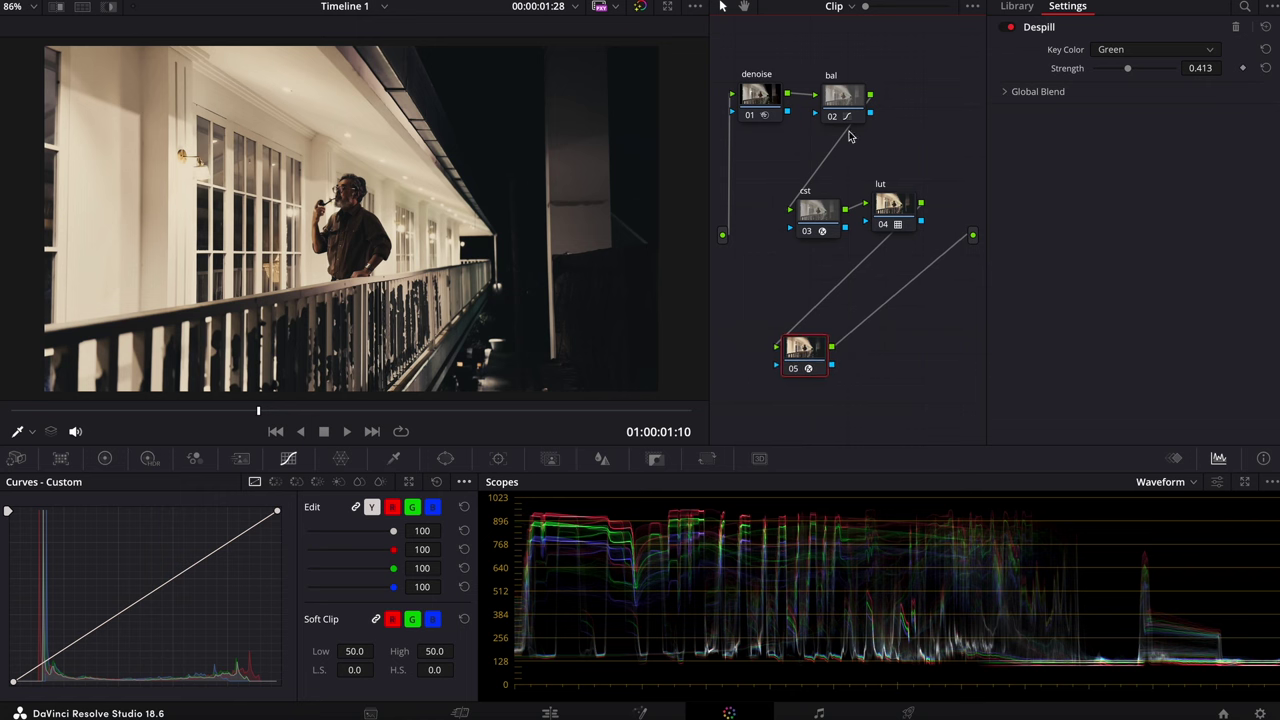
Step: Add serial node 03 after node 02 with a Gain balance pulling red down, then compare it
left_click(851, 115)
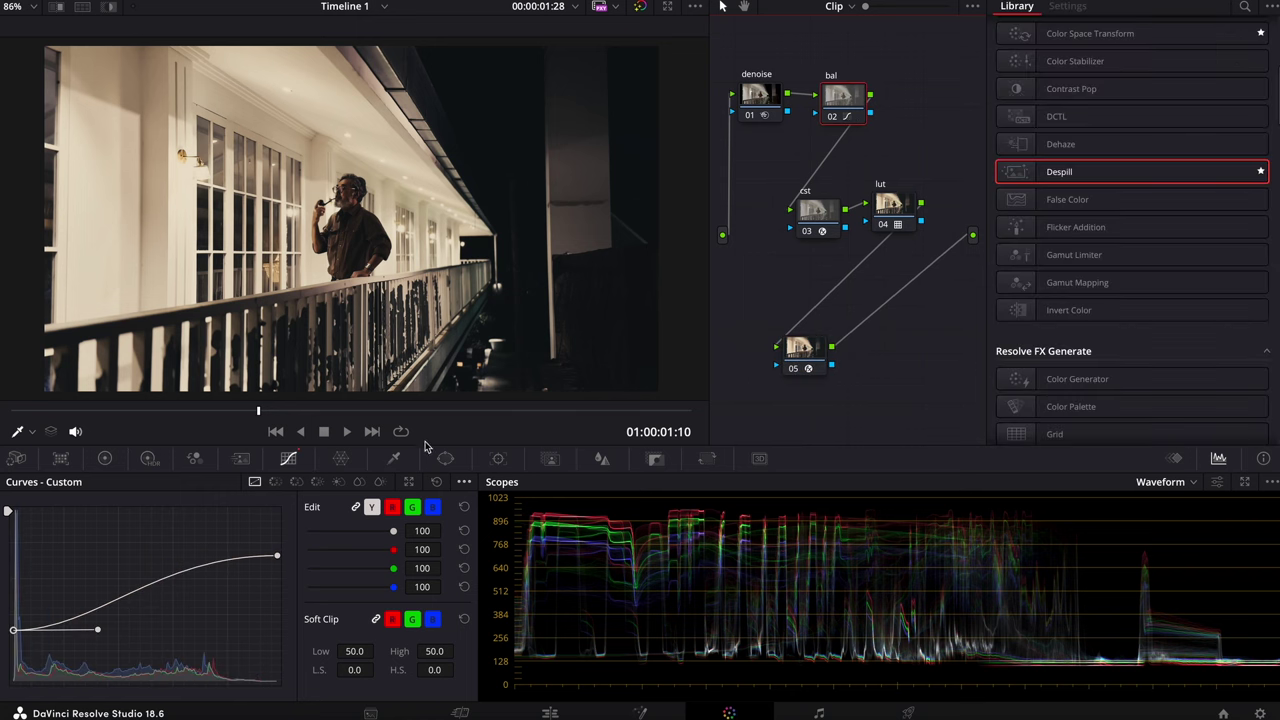
left_click(104, 458)
key("alt+s")
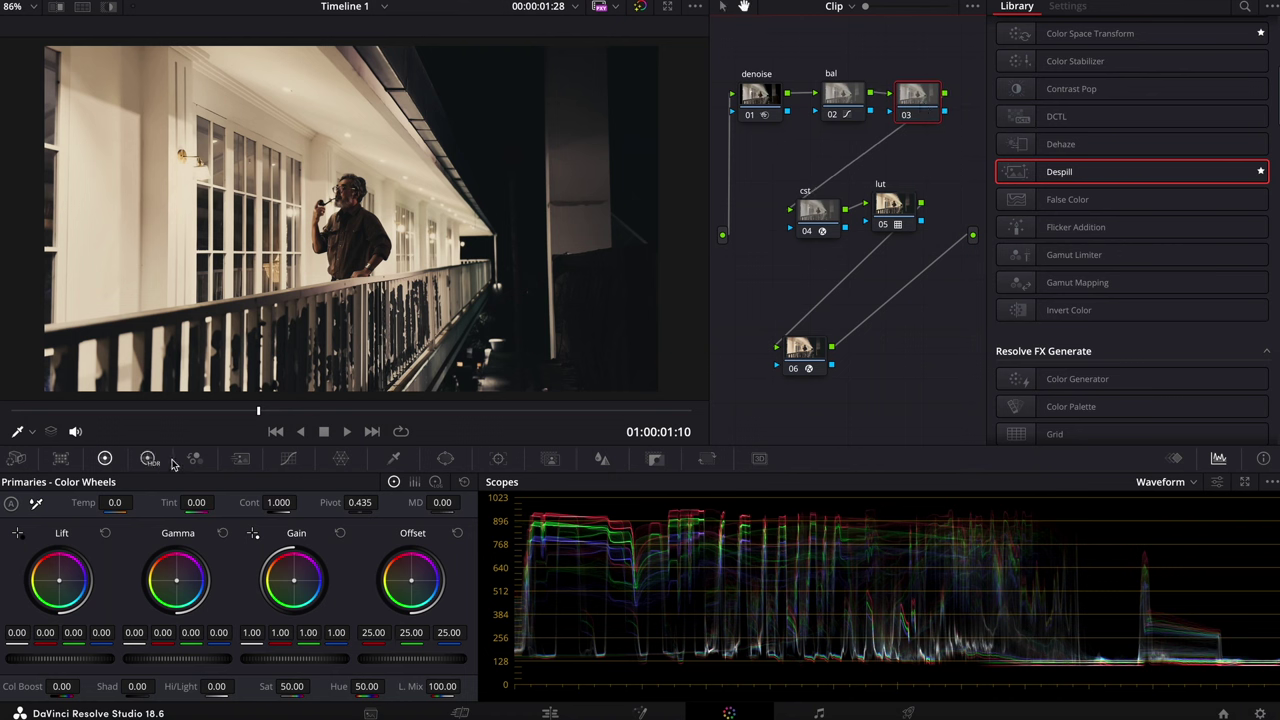
left_click_drag(295, 584, 298, 582)
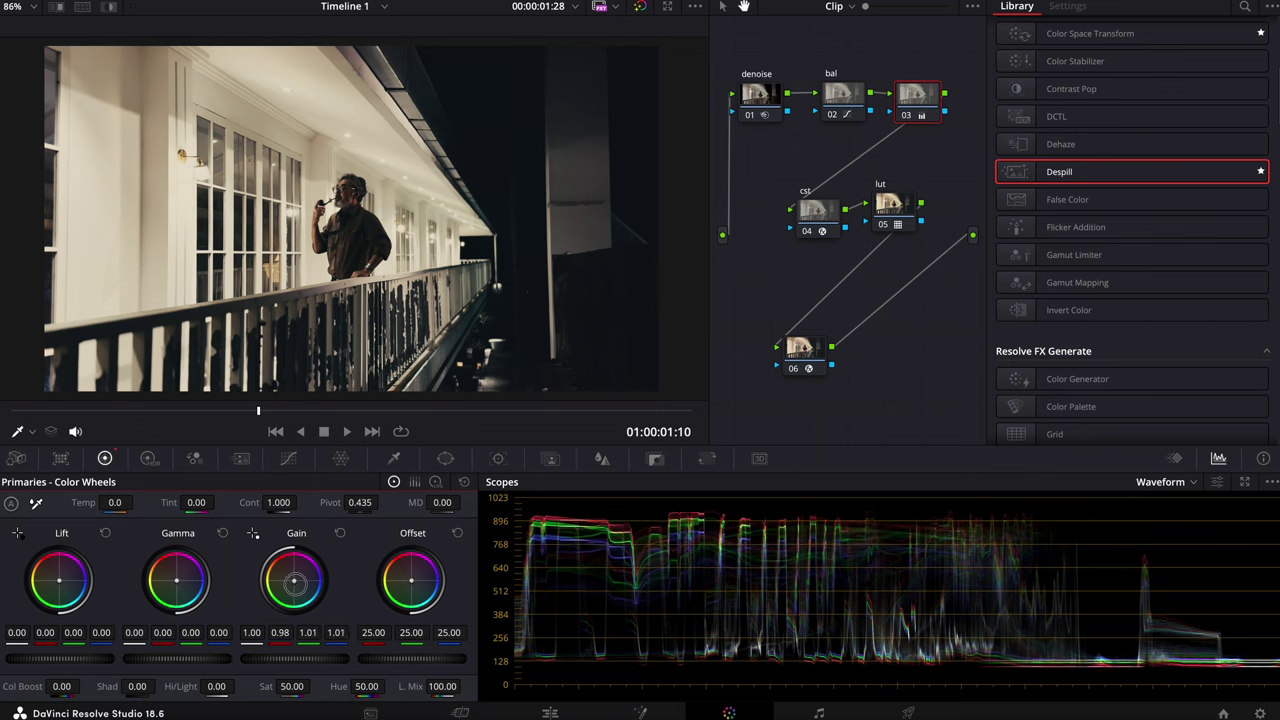
left_click_drag(294, 580, 292, 588)
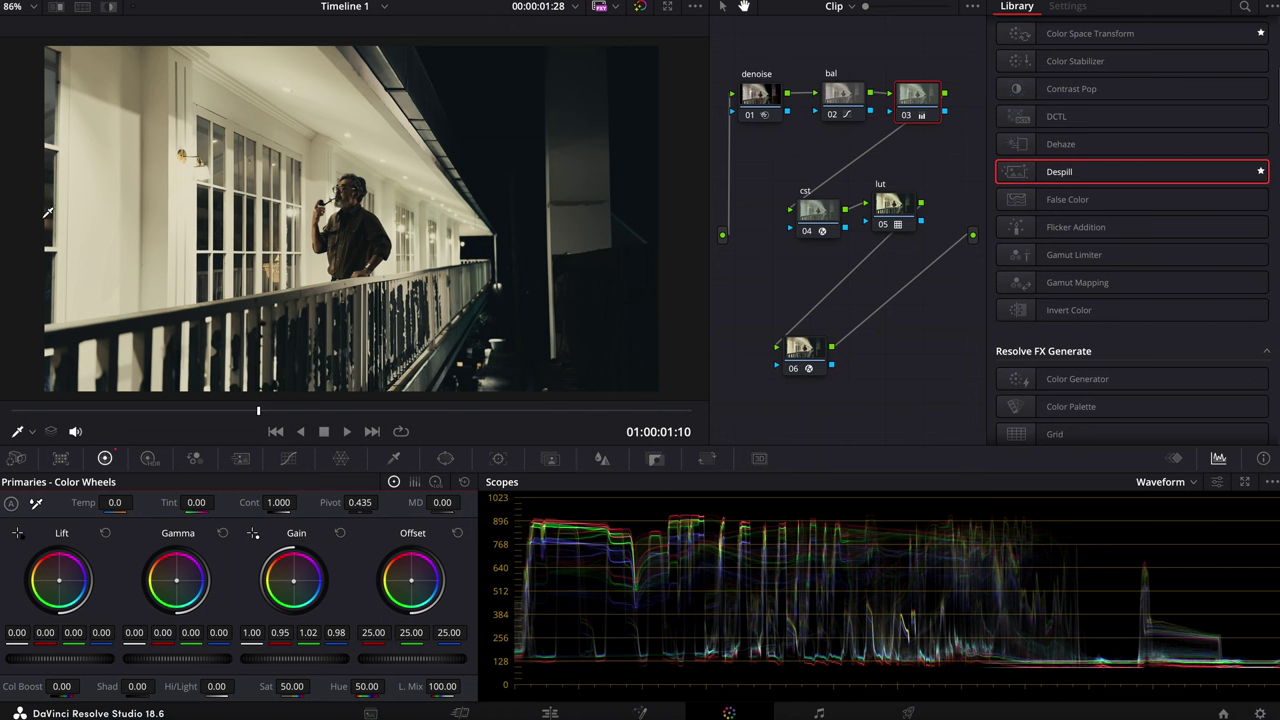
key("ctrl+d")
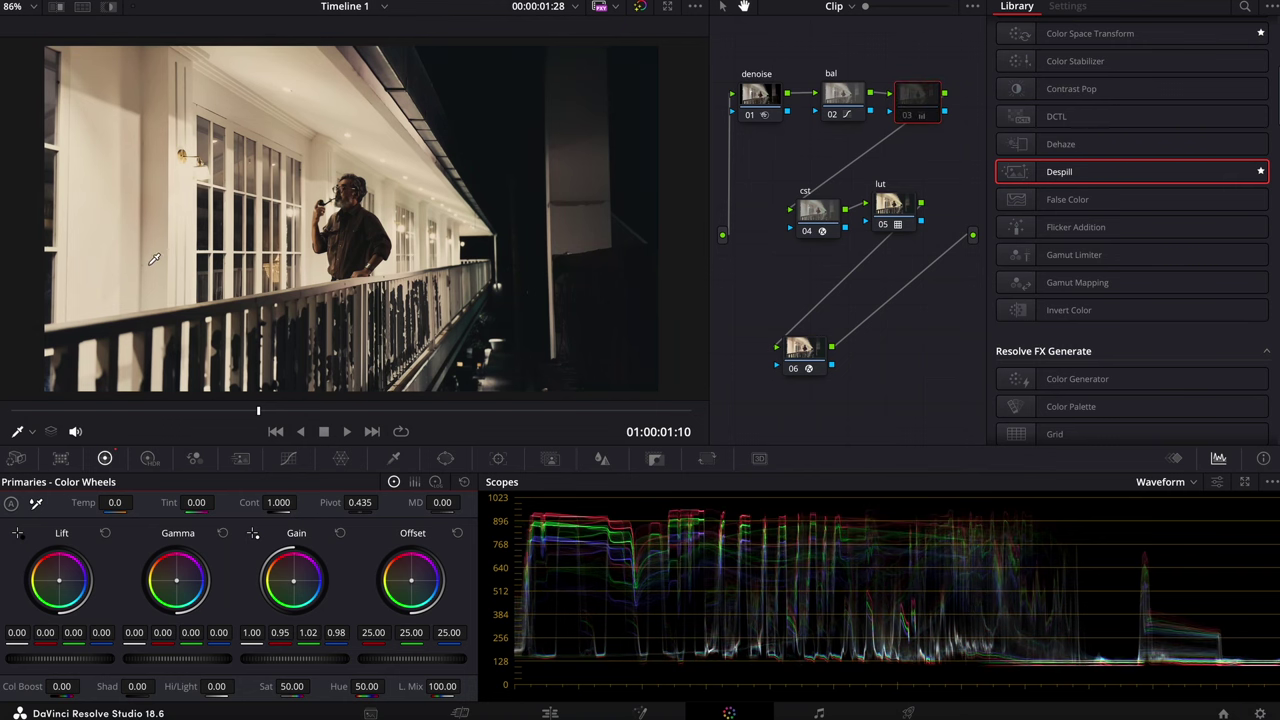
key("ctrl+d")
key("ctrl+d")
key("ctrl+d")
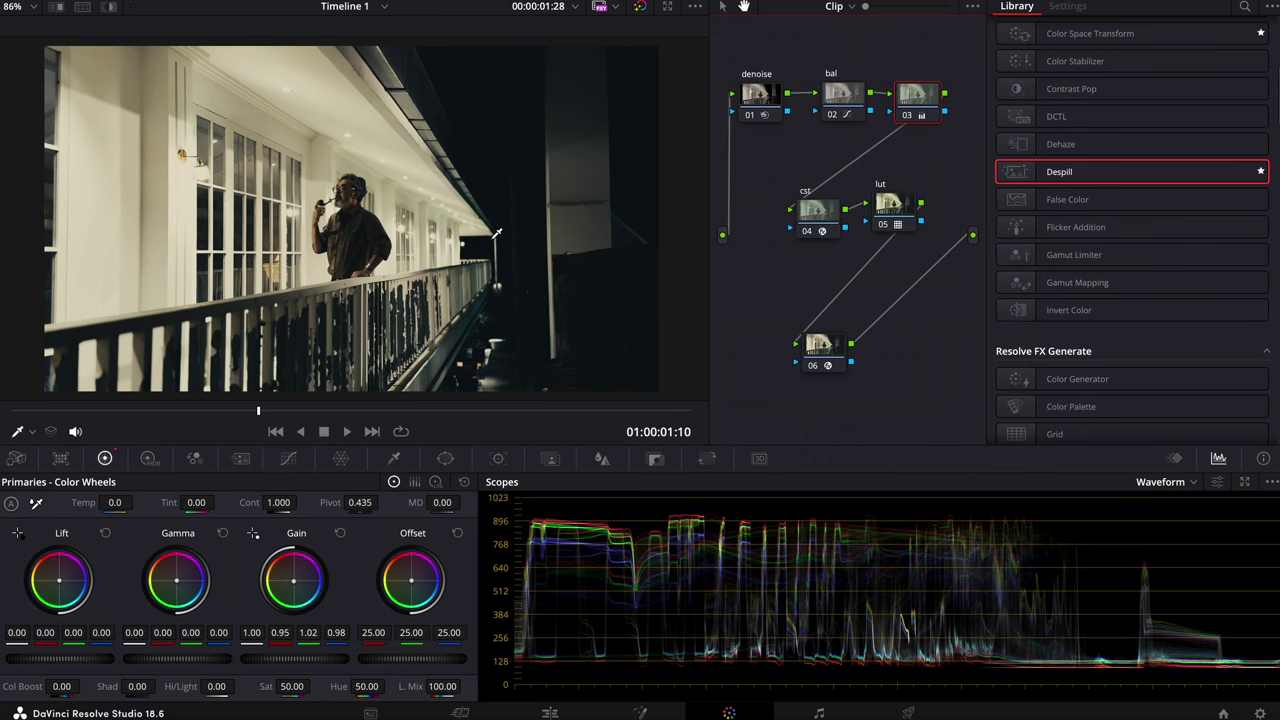
Step: Lower node 02's HDR Highlight exposure to -1.80
left_click(845, 115)
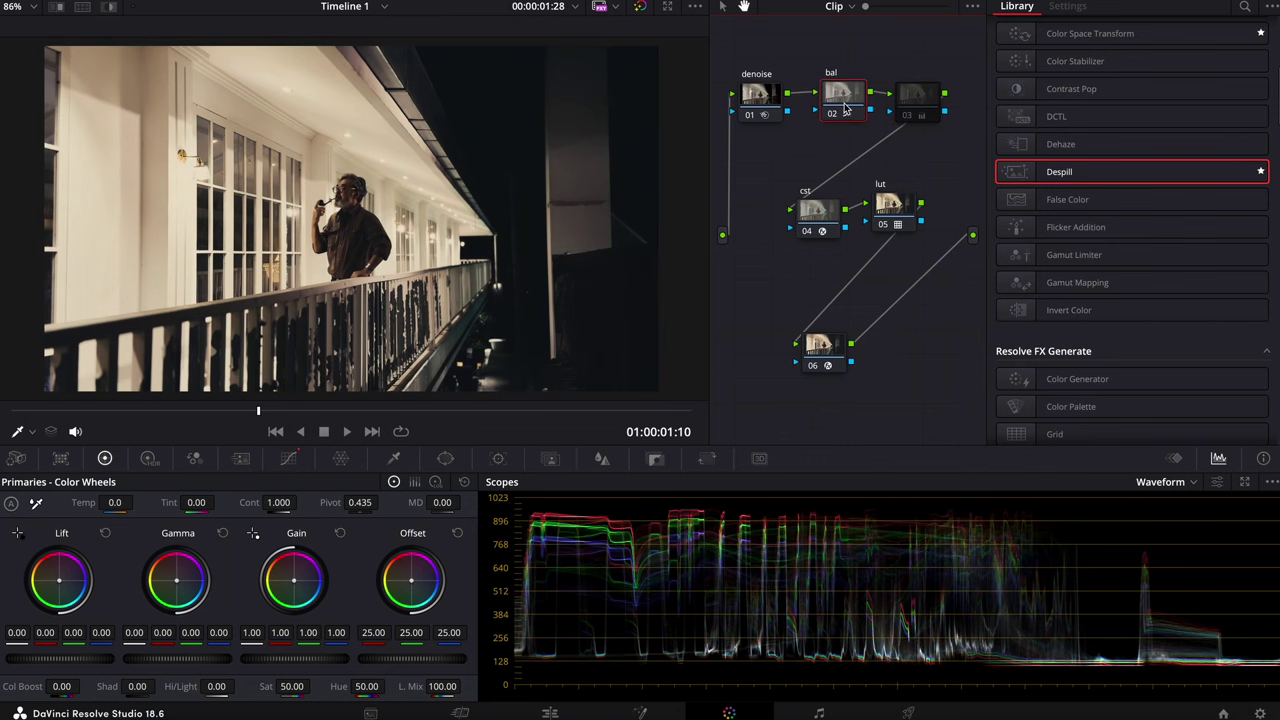
left_click(148, 459)
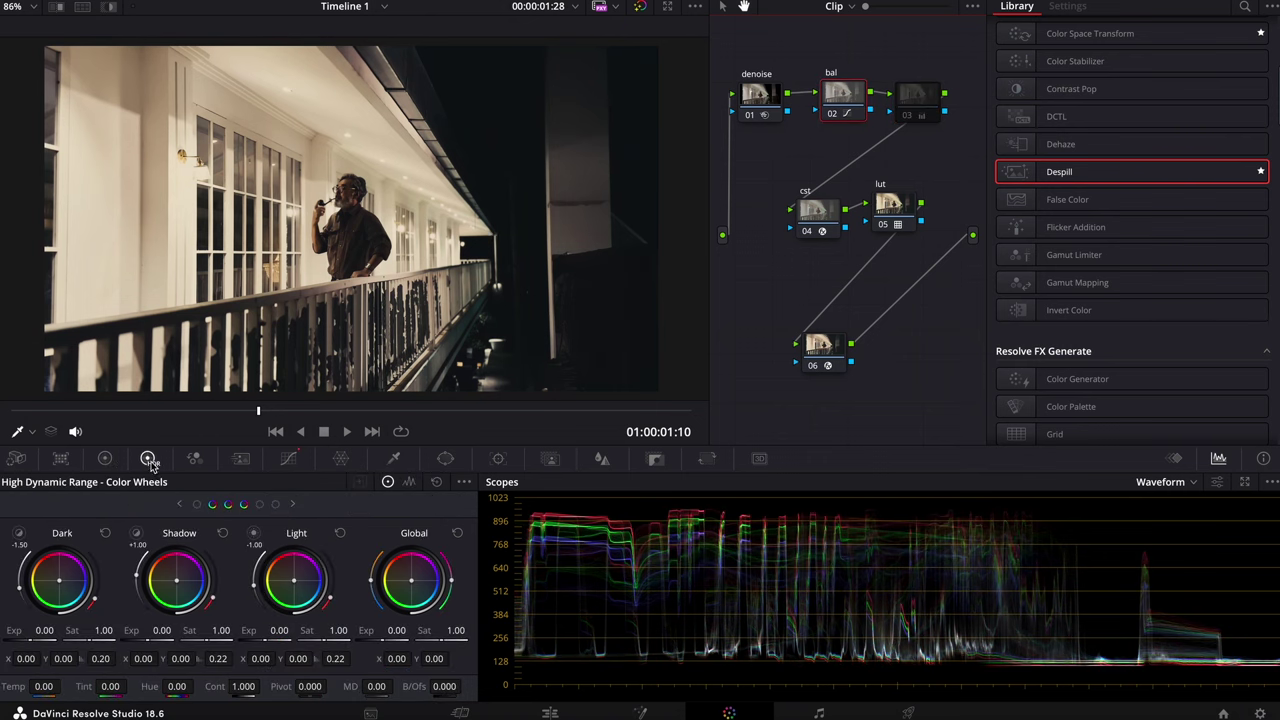
left_click(258, 505)
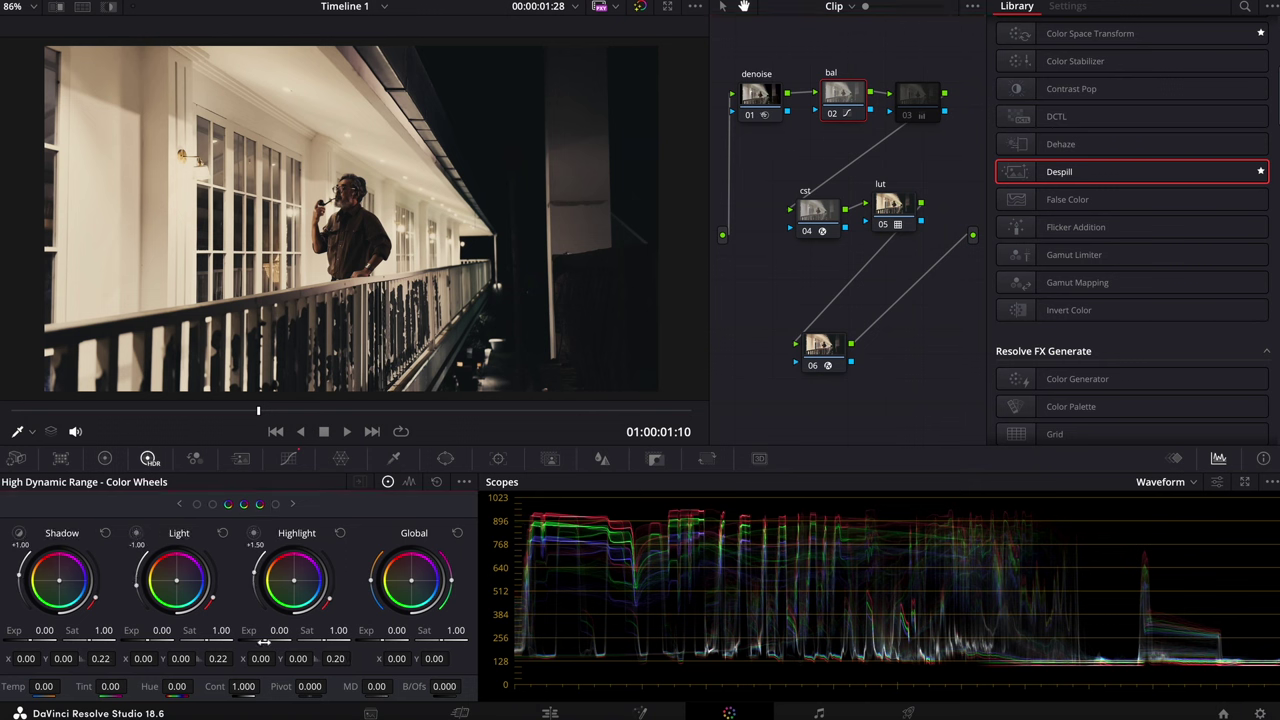
left_click_drag(264, 642, 12, 634)
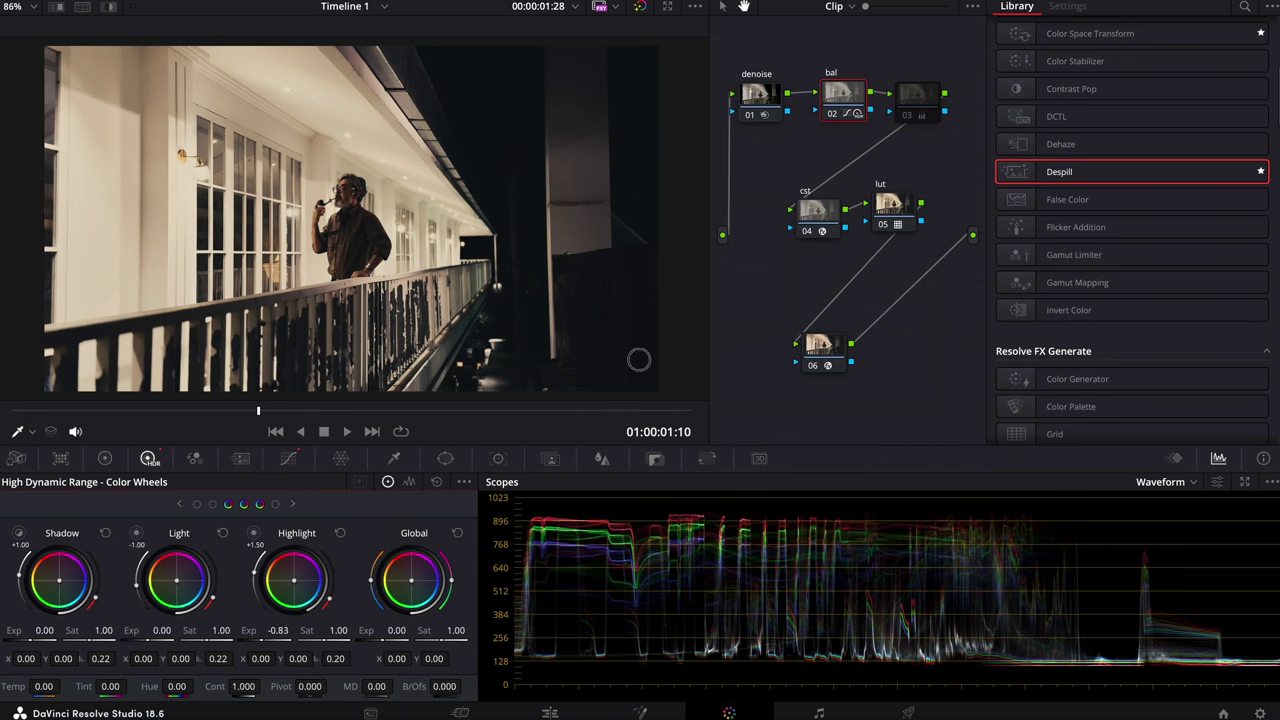
left_click_drag(667, 357, 334, 350)
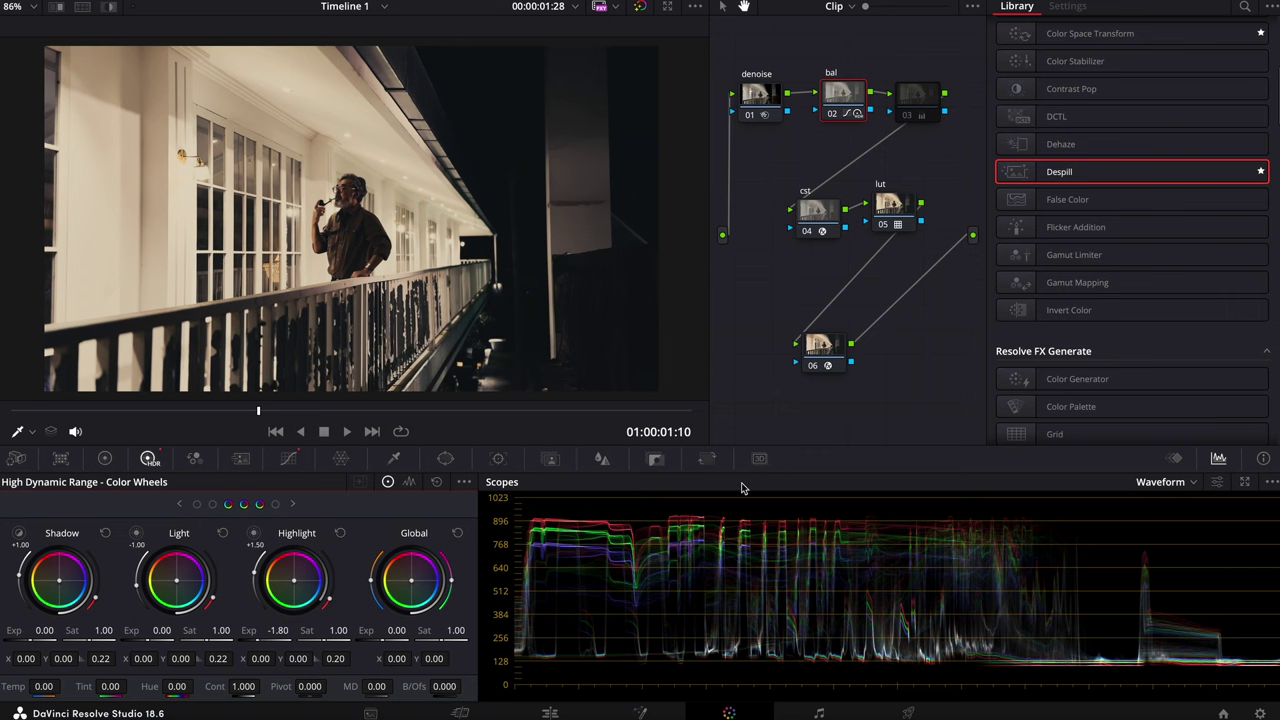
Step: Re-enable node 03 and jump to an earlier frame of the clip
left_click(908, 114)
scroll(345, 200, "up", 1)
scroll(345, 200, "up", 1)
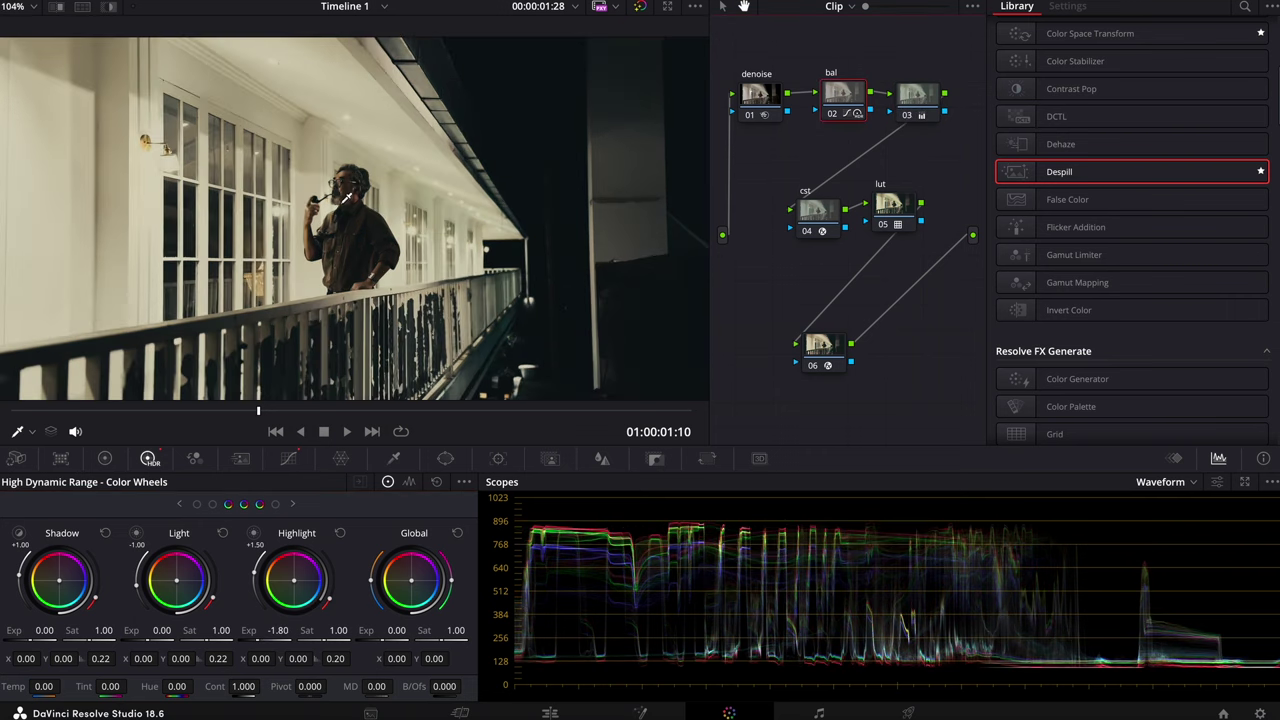
scroll(344, 198, "down", 2)
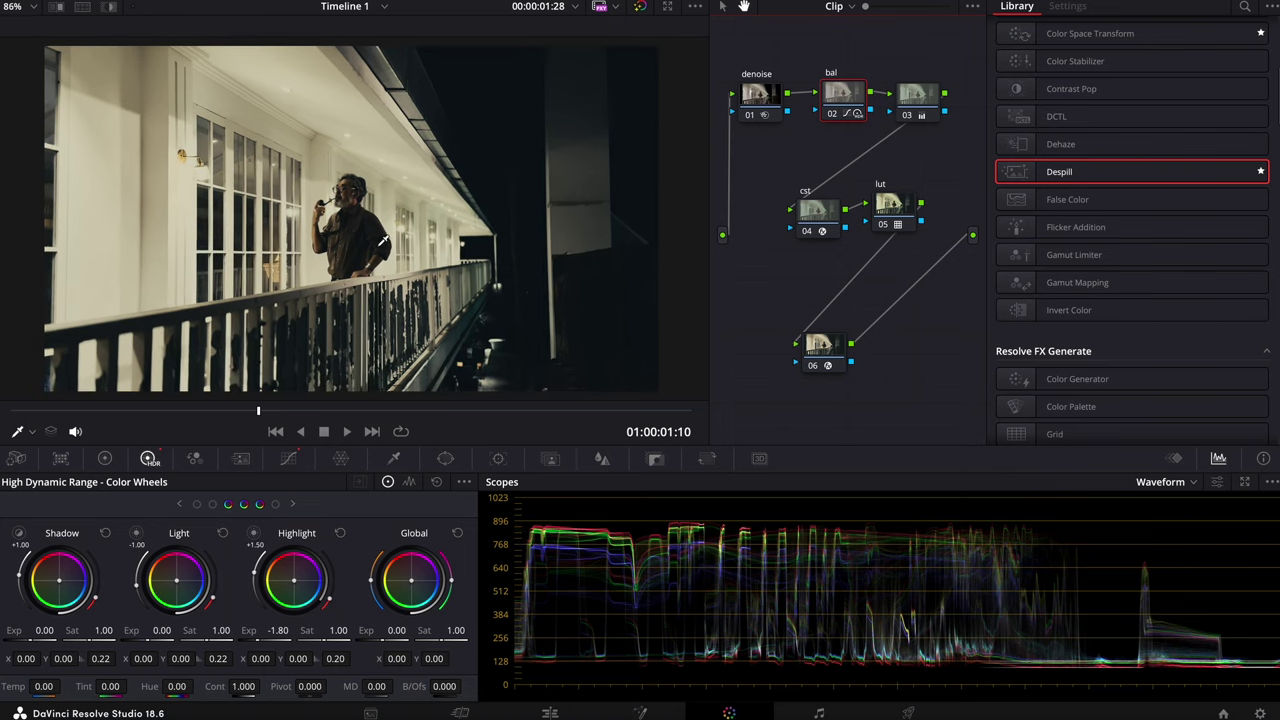
left_click_drag(238, 407, 203, 410)
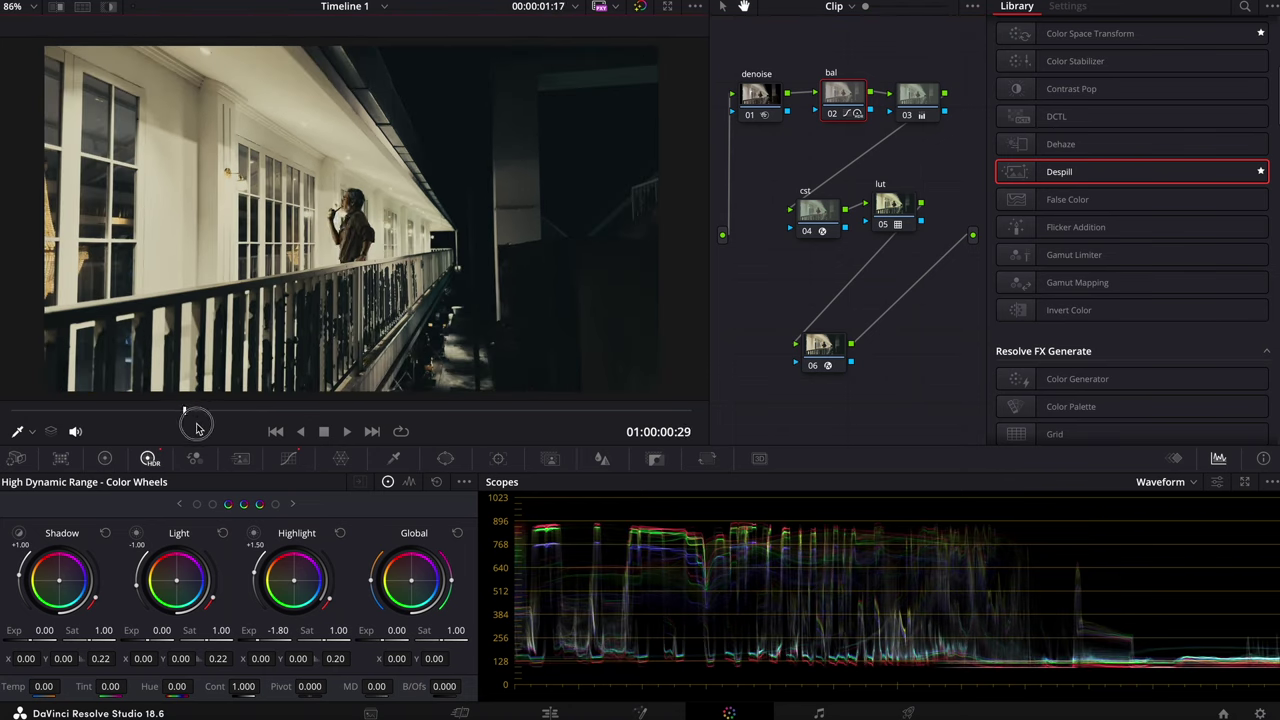
Step: Add node 07 after node 06 and apply the Film Grain effect to it
scroll(350, 250, "up", 3)
left_click(810, 358)
key("alt+s")
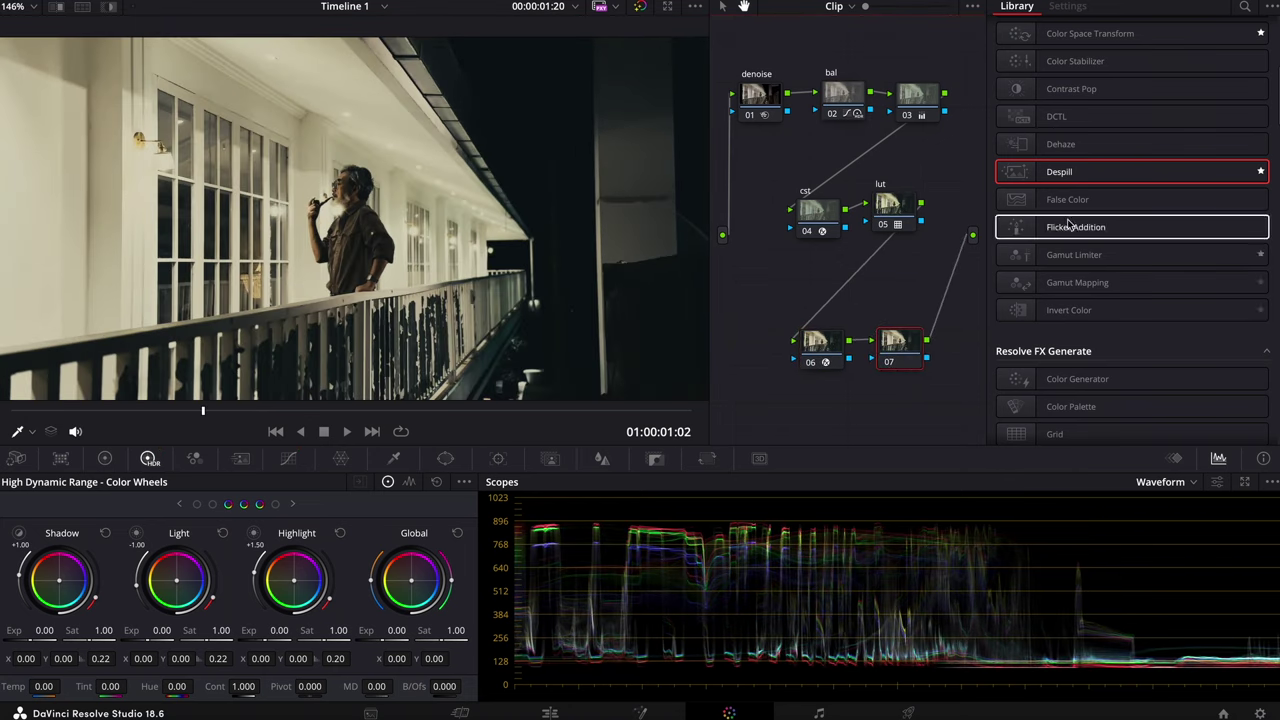
left_click(1245, 6)
type("gra")
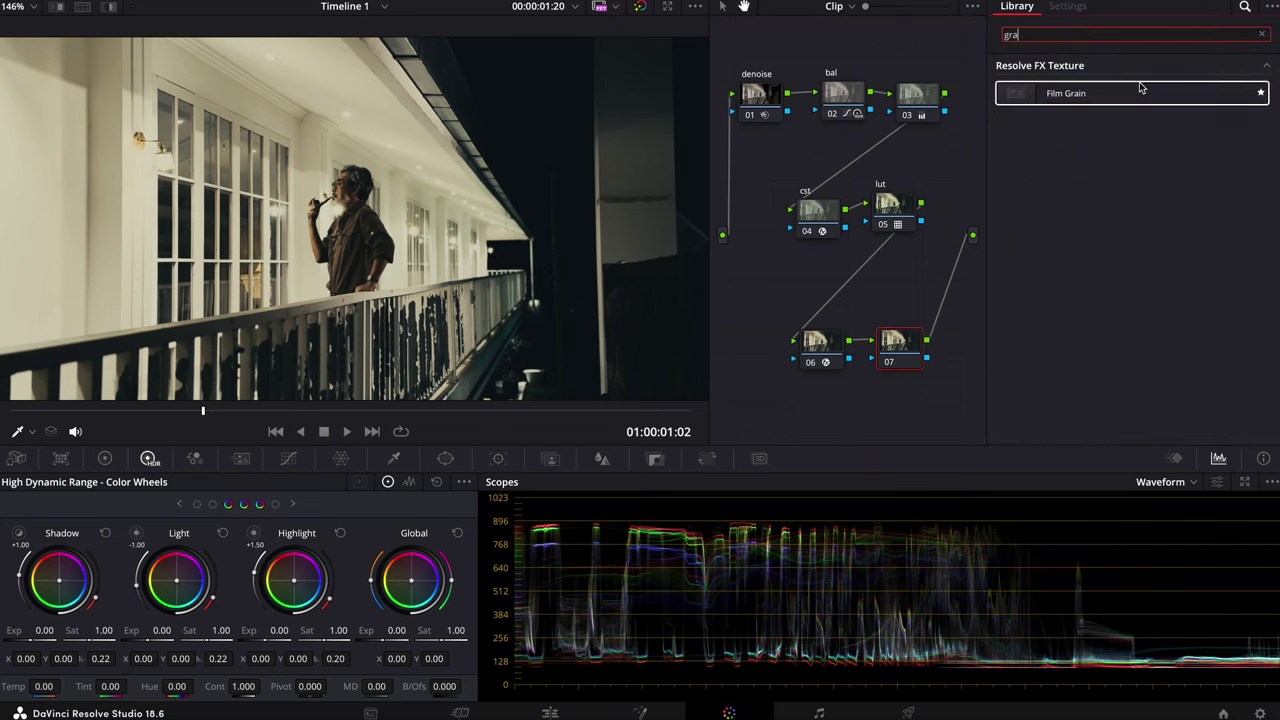
mouse_move(1140, 89)
left_mouse_down()
mouse_move(889, 300)
mouse_move(898, 345)
left_mouse_up()
Step: Use the 35mm 400T grain preset and raise Grain Size to 0.669
left_click(1131, 88)
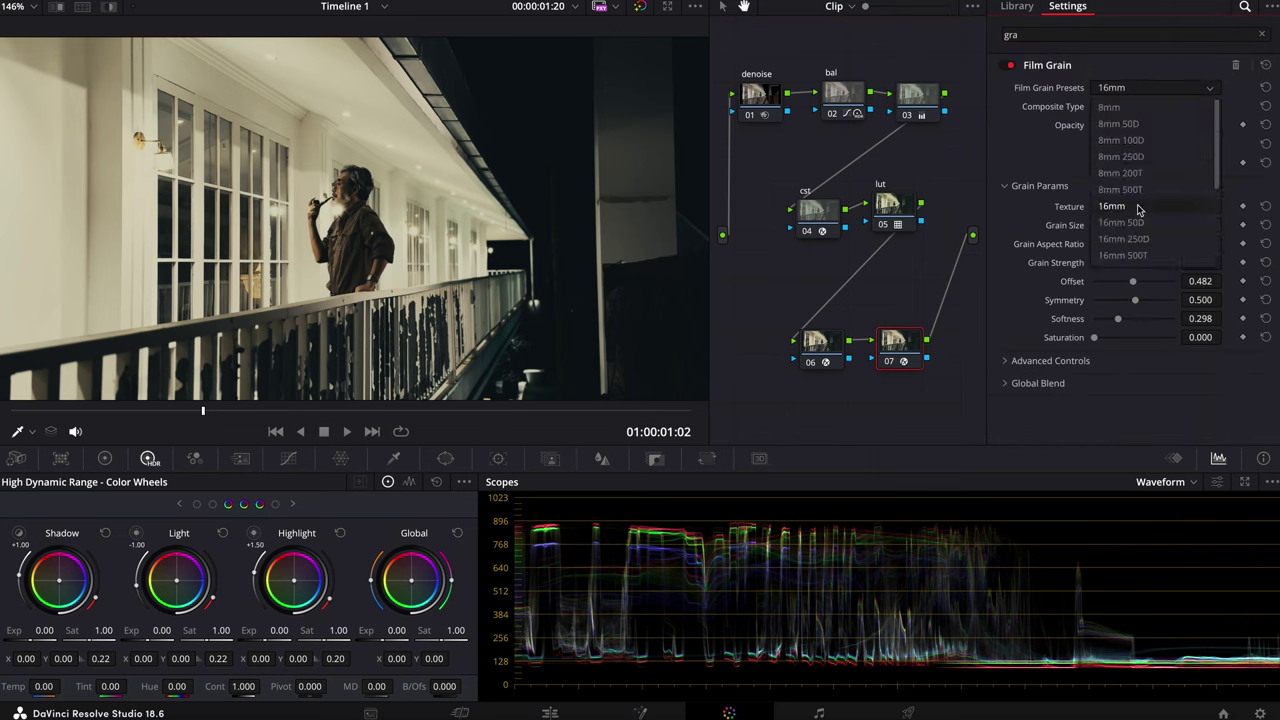
scroll(1150, 230, "down", 3)
left_click(1125, 217)
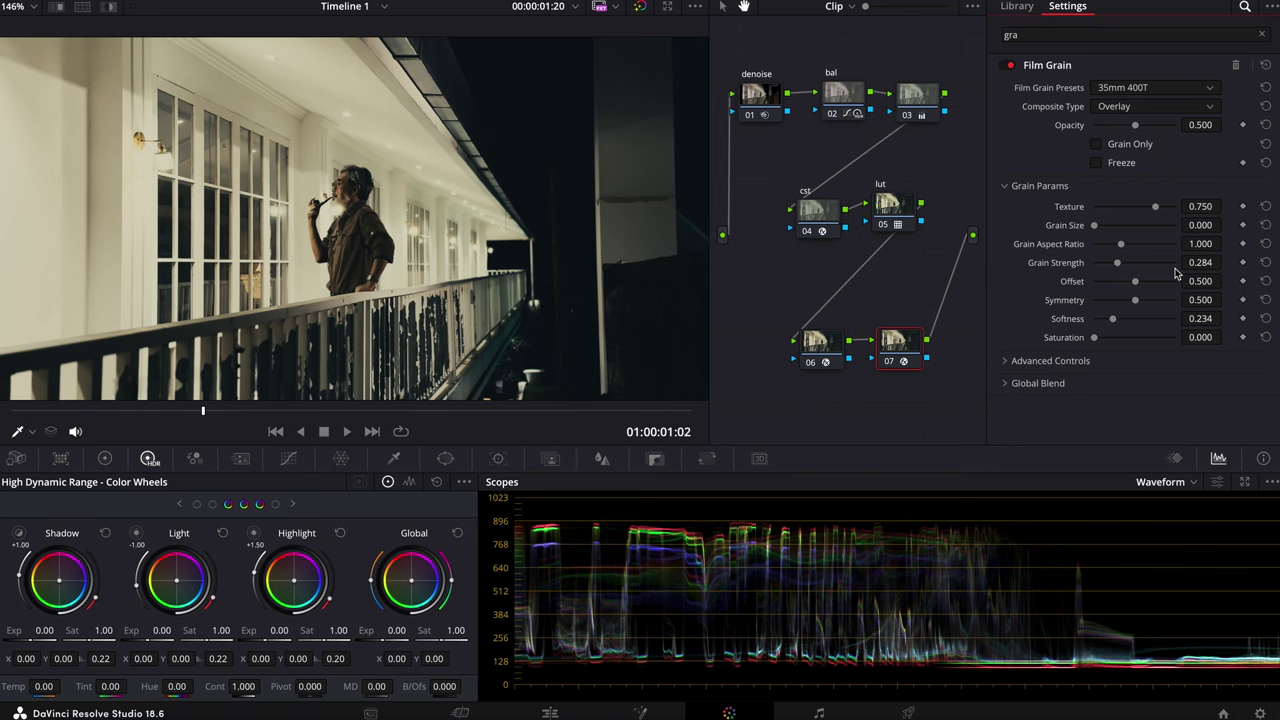
left_click_drag(1095, 226, 1124, 232)
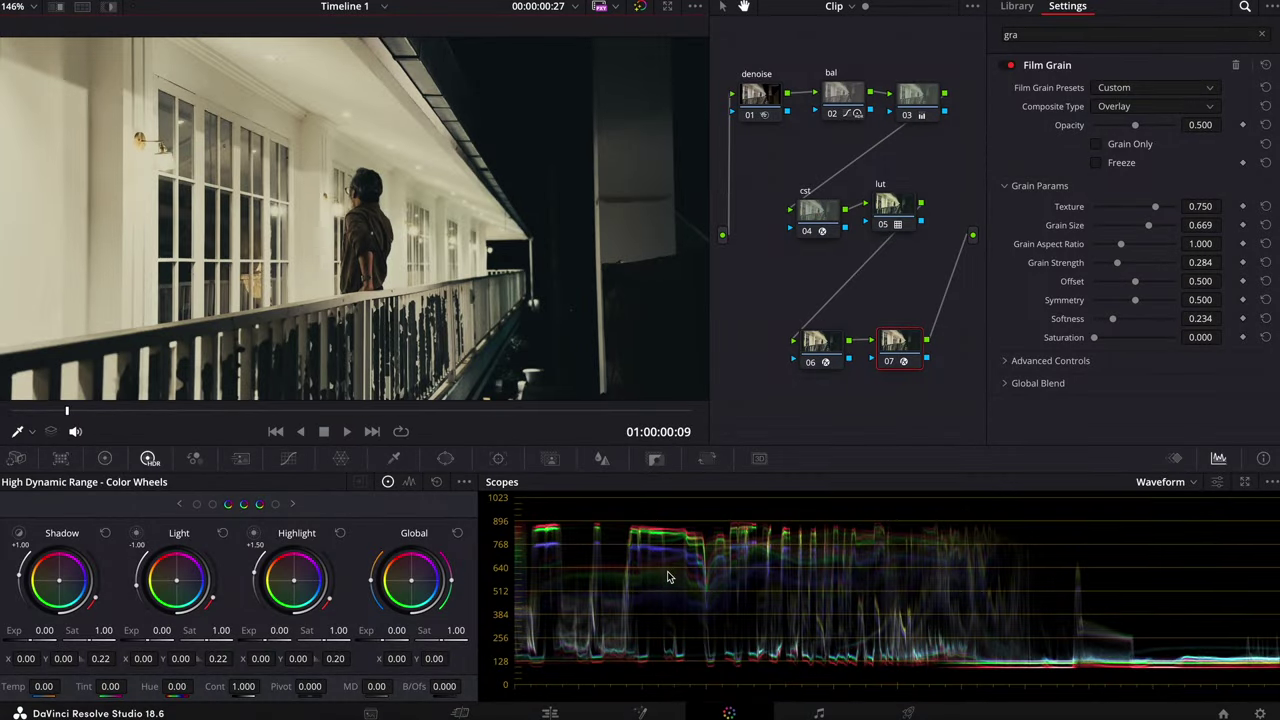
Step: Play back the clip from the start to review the grain, then go to the Edit page
key("space")
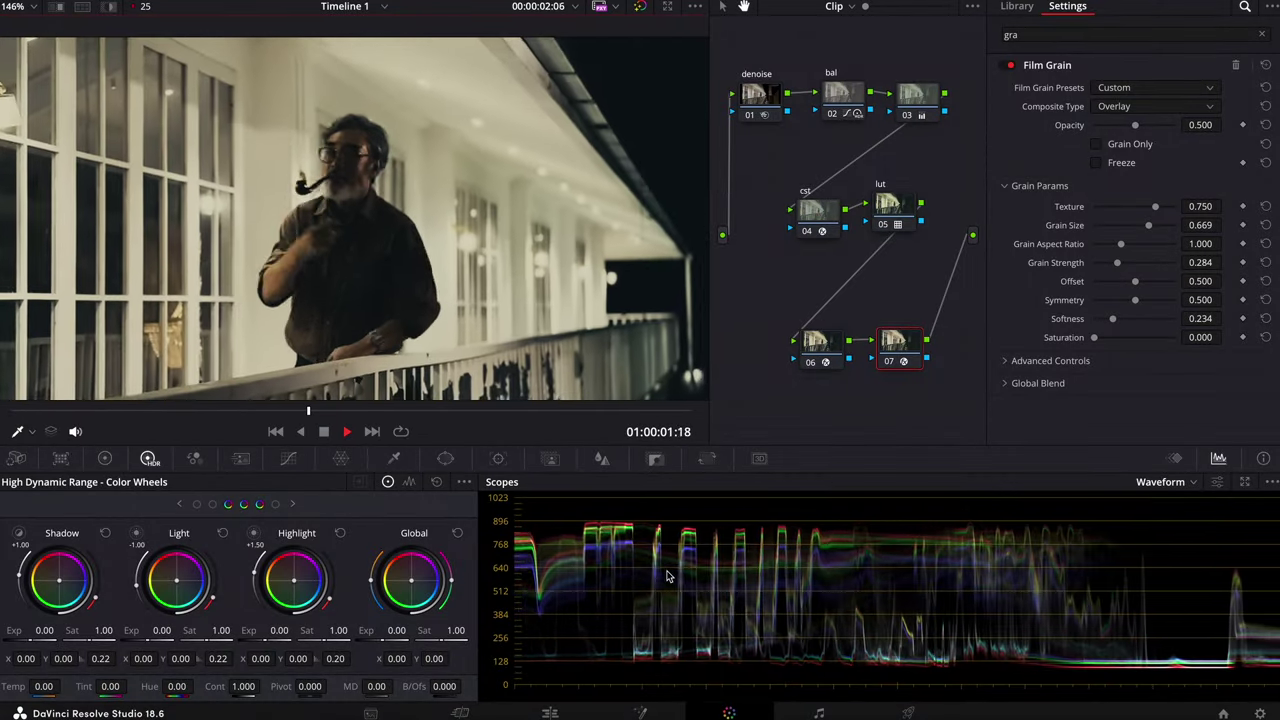
key("space")
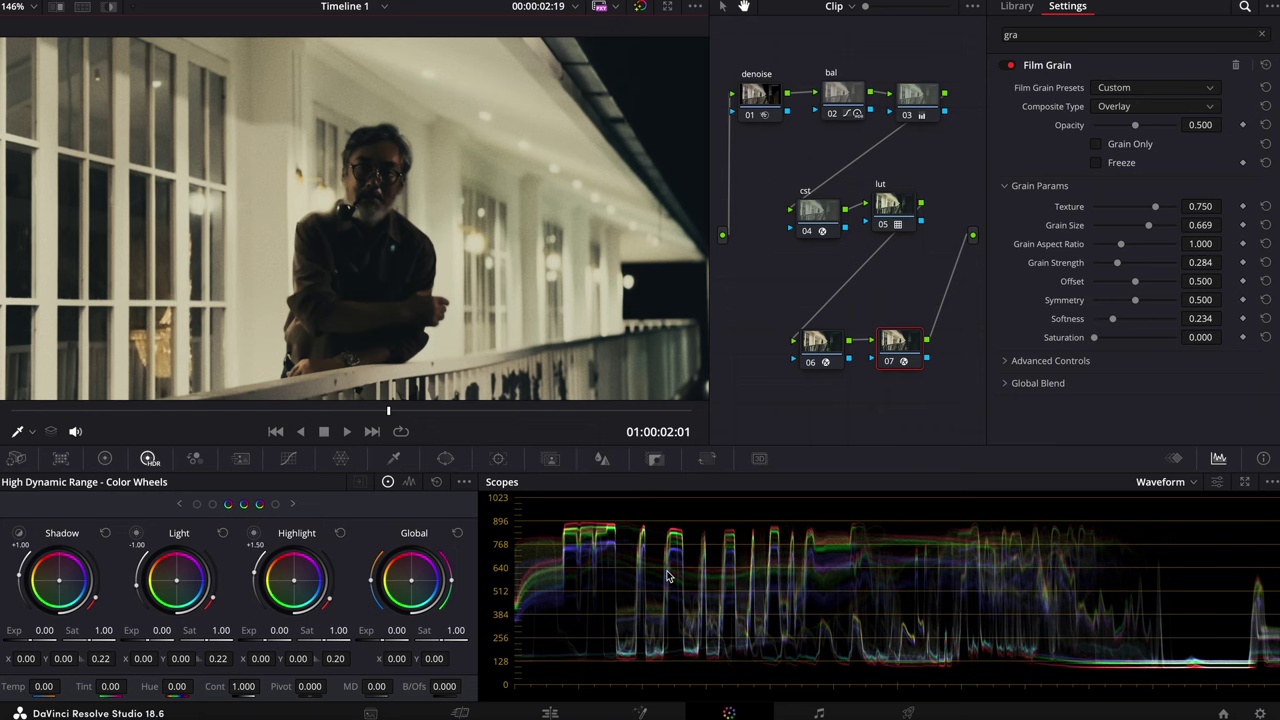
left_click(272, 431)
key("space")
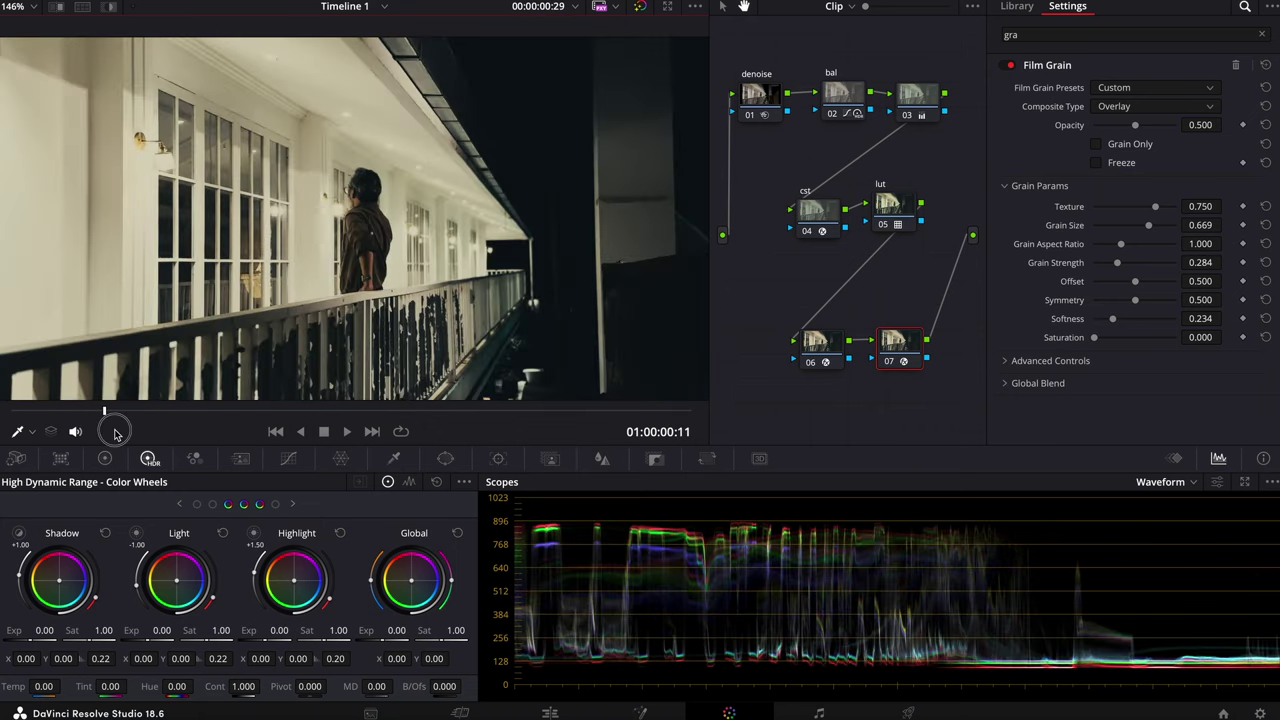
left_click(551, 711)
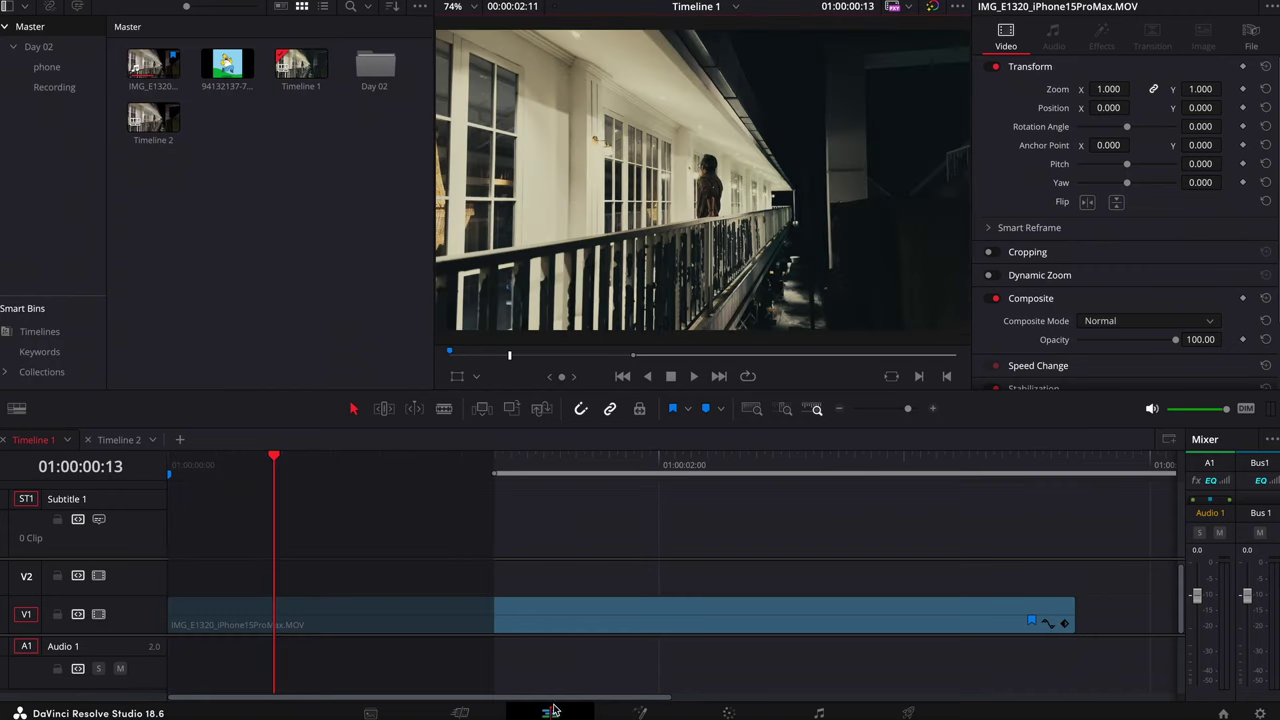
Step: Turn on Cropping in the Inspector's Video tab for a 200 top and bottom letterbox
left_click(1060, 258)
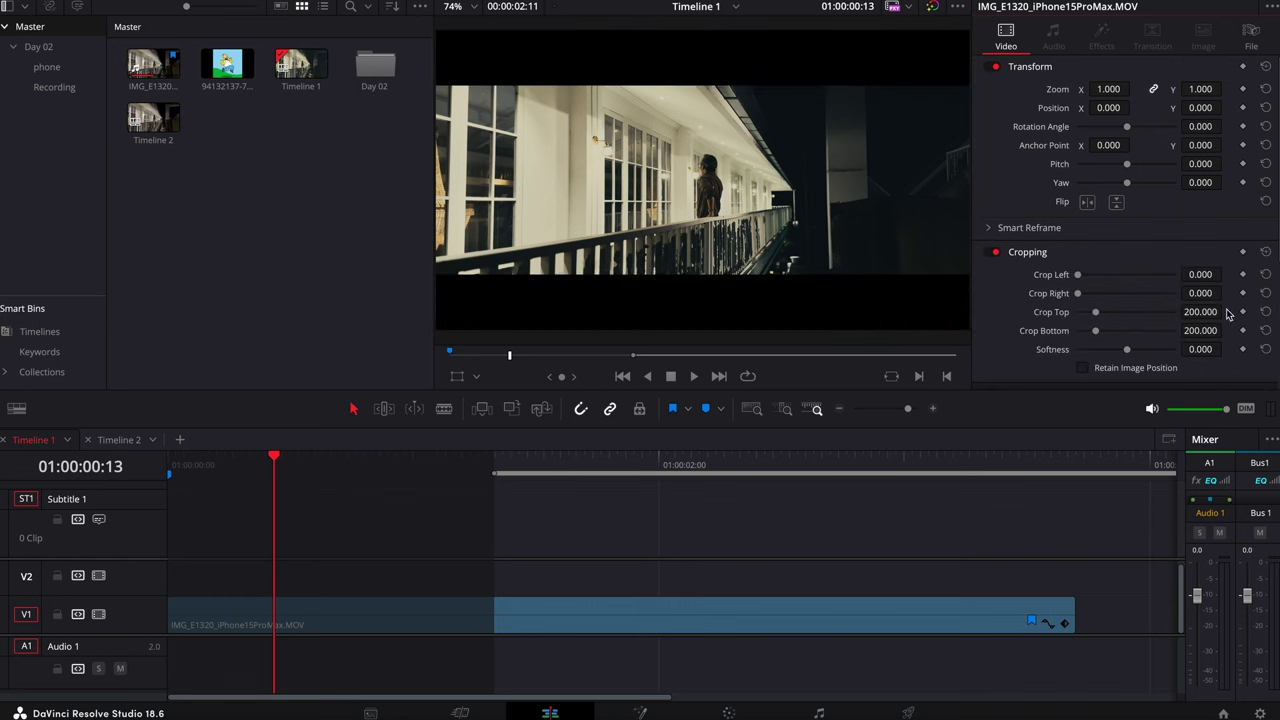